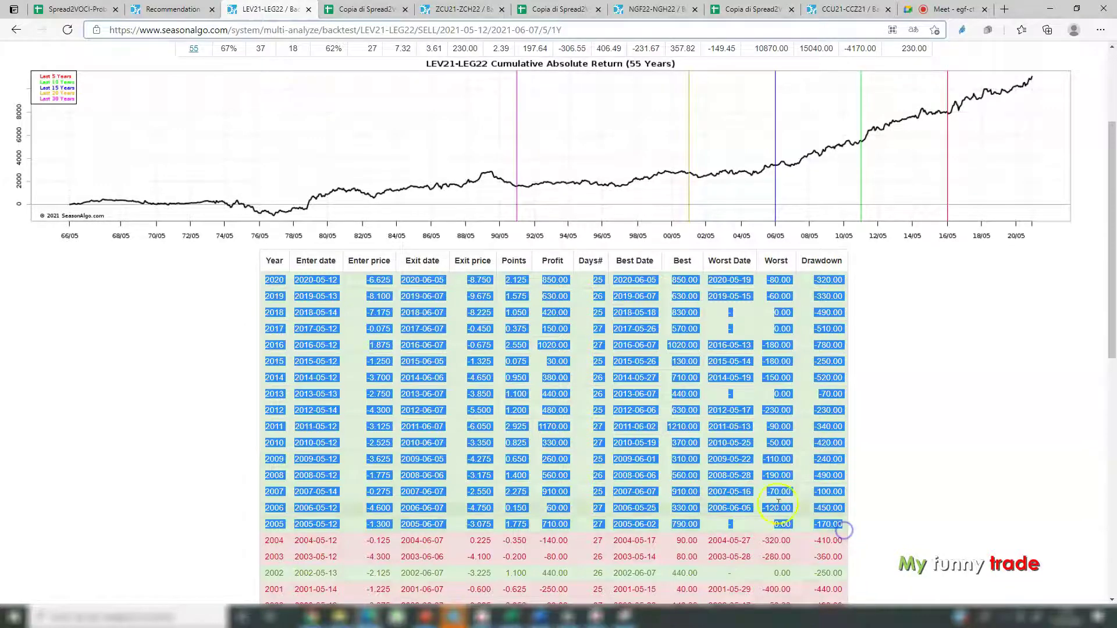
# - Copy the selected 2005–2020 backtest rows of the LEV21-LEG22 spread and paste them into the probability spreadsheet starting at cell C3
pyautogui.rightClick(659, 457)
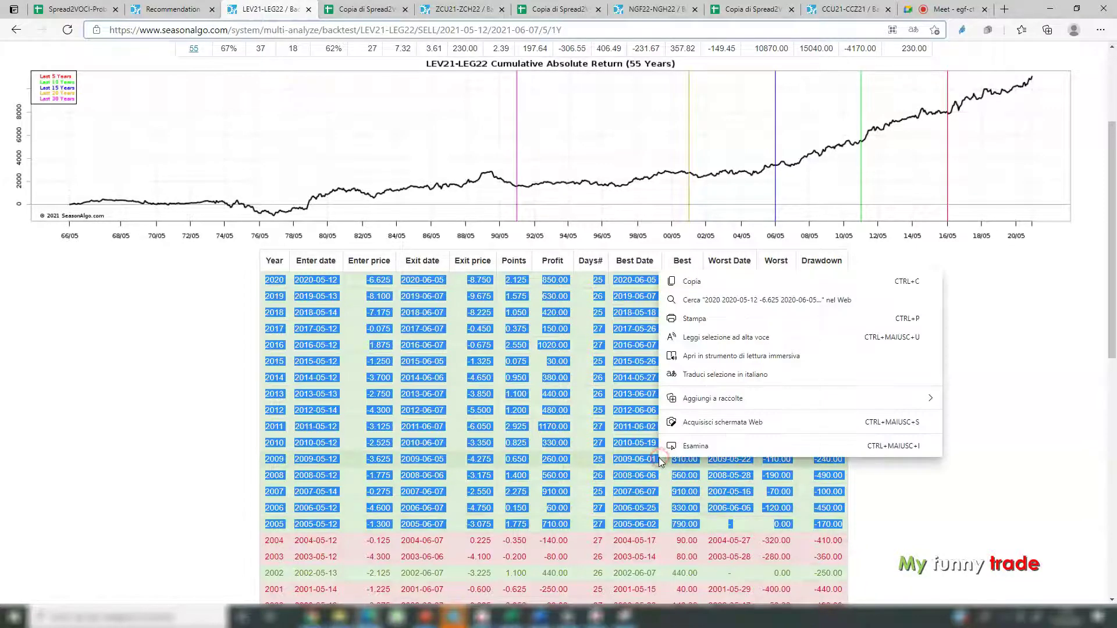
pyautogui.click(714, 282)
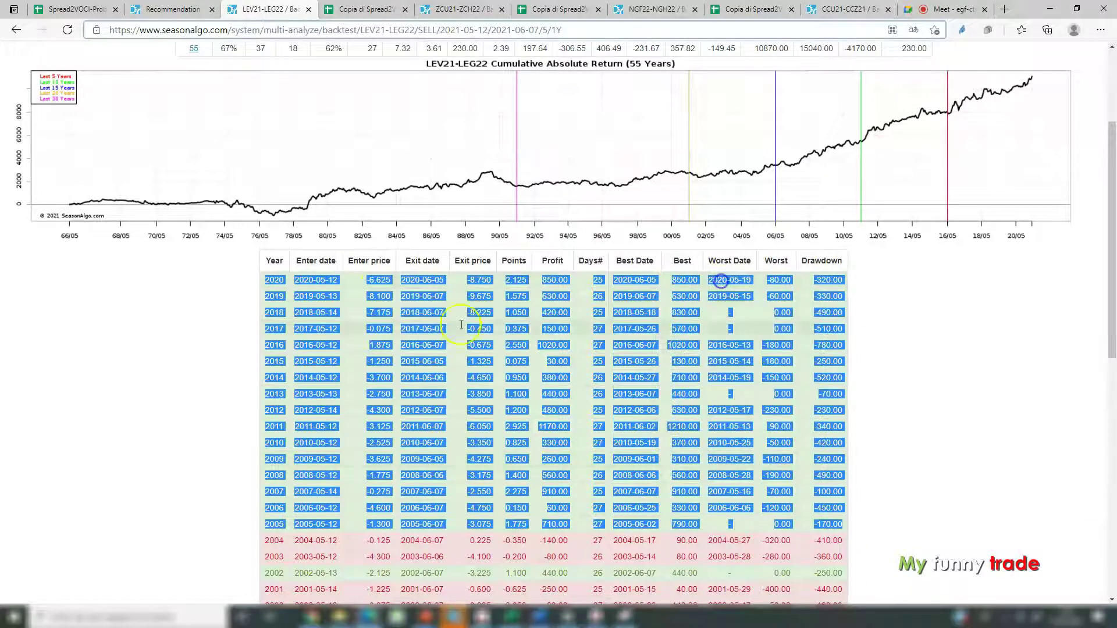
pyautogui.click(364, 8)
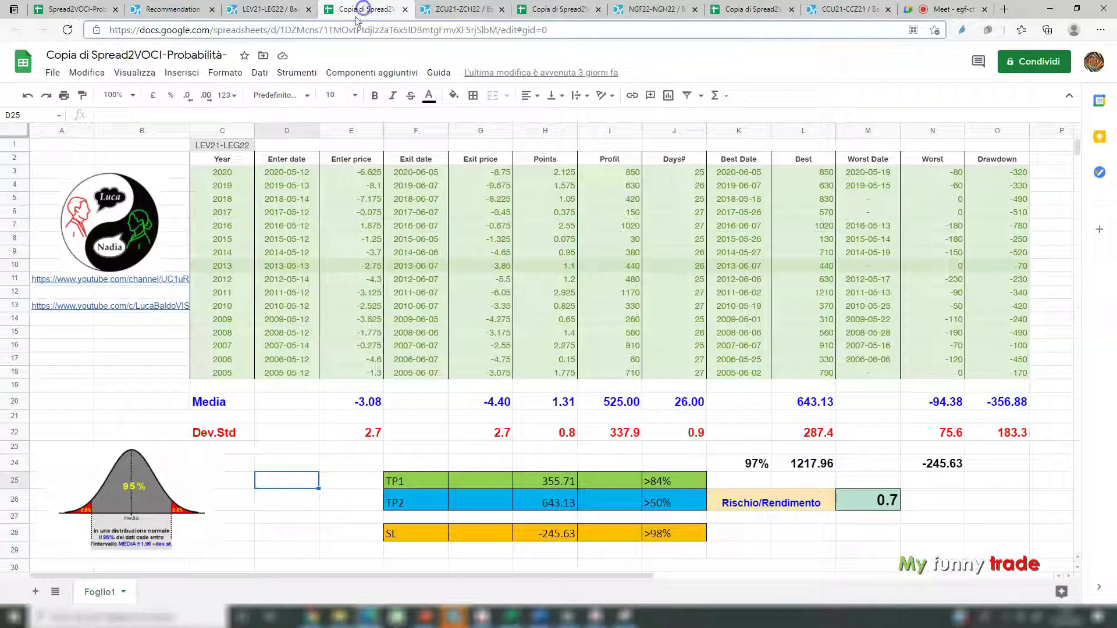
pyautogui.click(228, 173)
pyautogui.rightClick(228, 173)
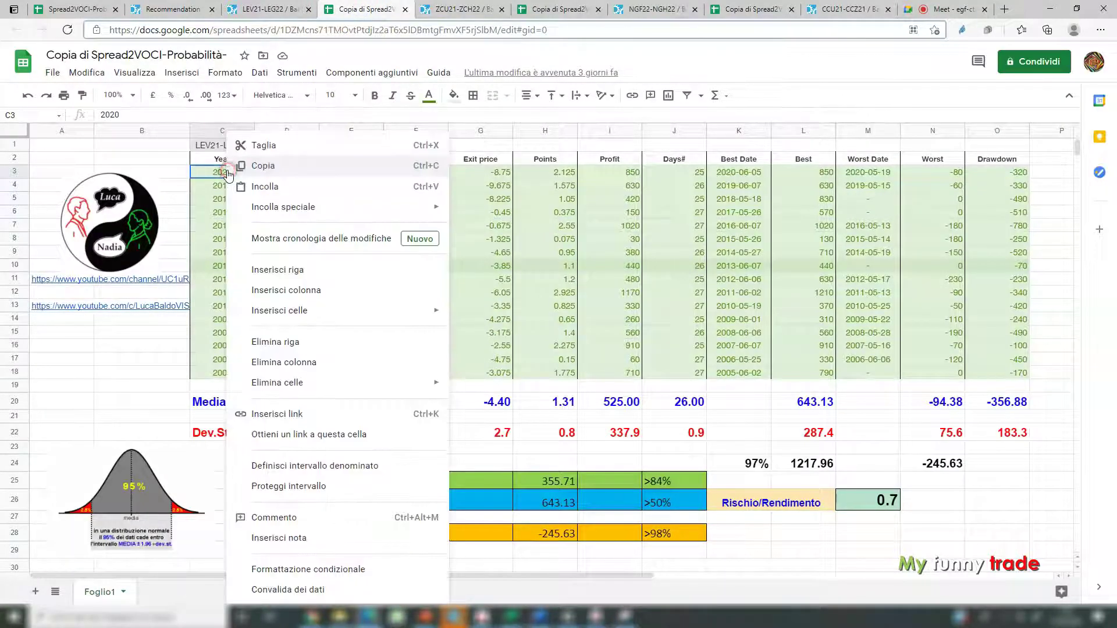
pyautogui.click(261, 188)
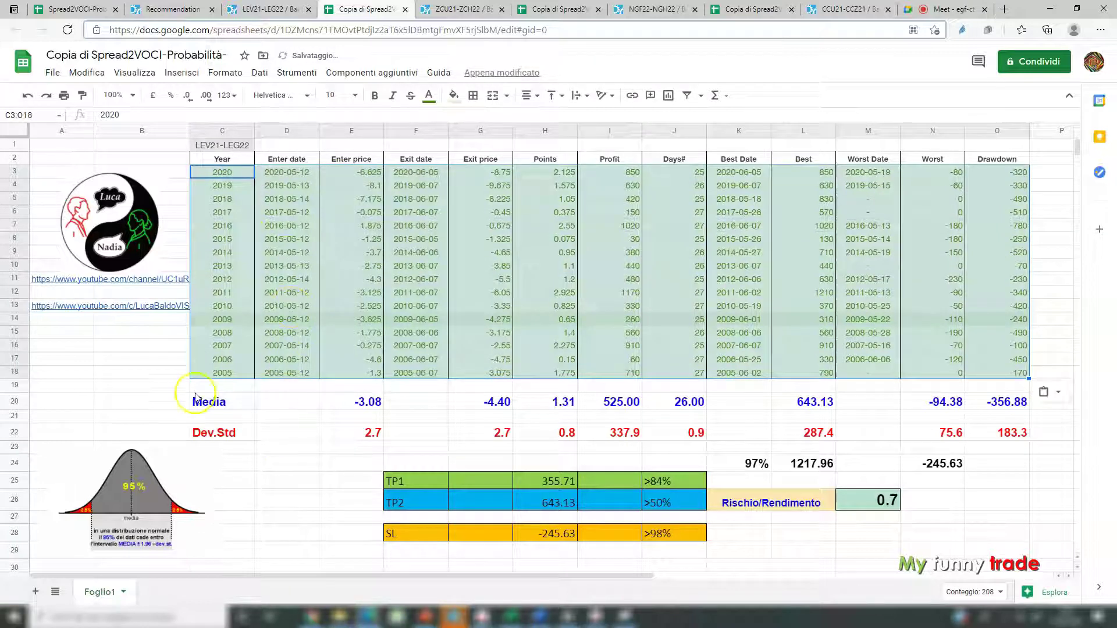
pyautogui.click(148, 372)
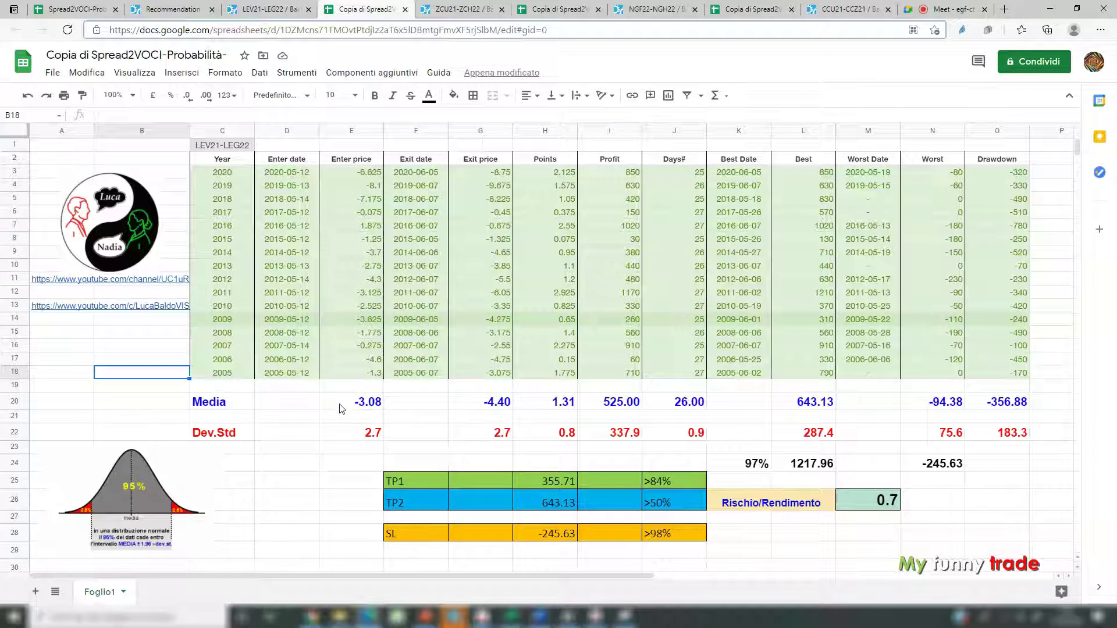
# - Examine the Media row's average formulas for enter price, exit price and points
pyautogui.click(217, 406)
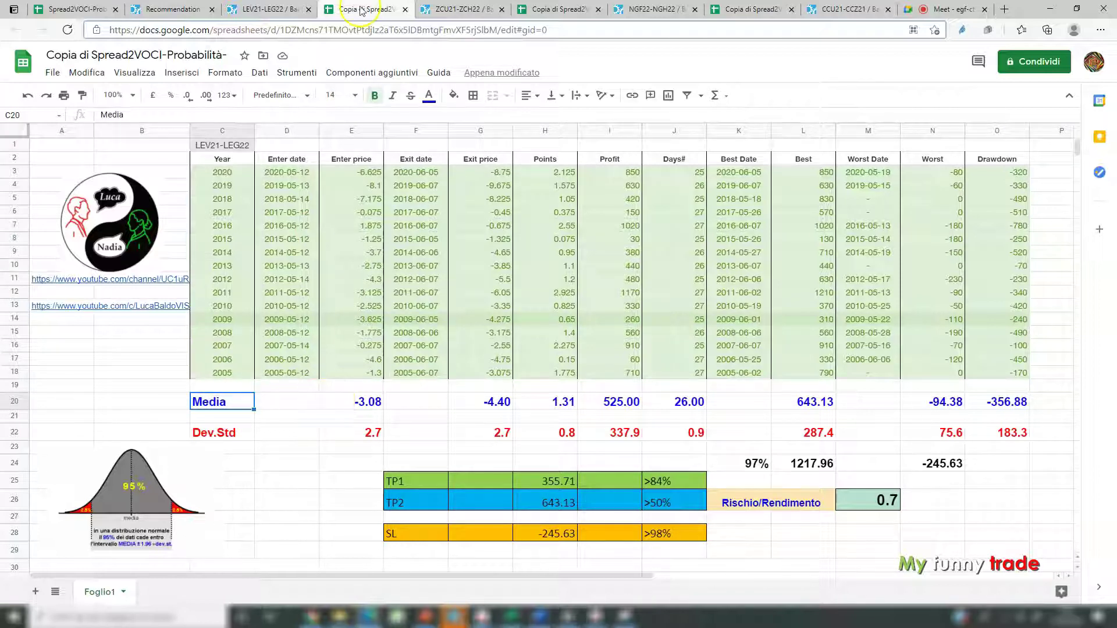
pyautogui.click(349, 161)
pyautogui.click(361, 402)
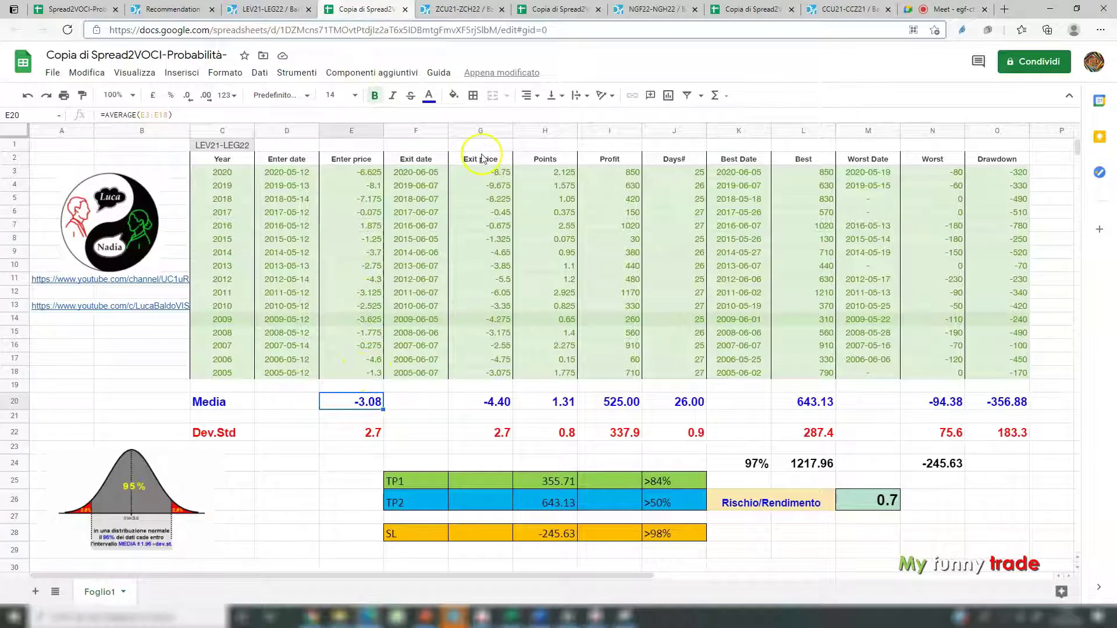
pyautogui.click(498, 402)
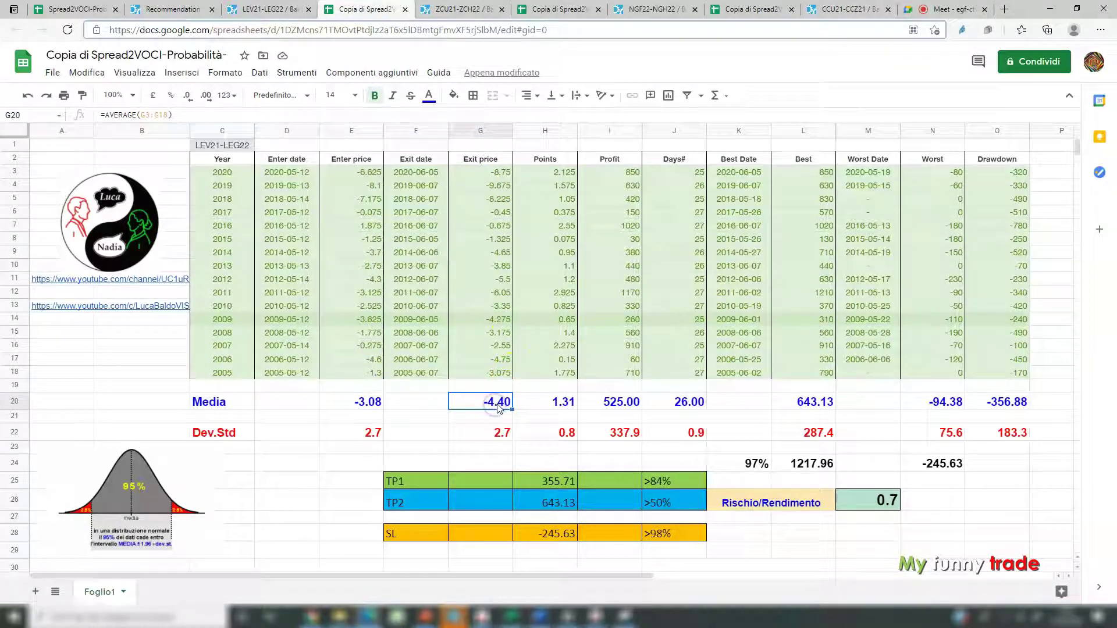
pyautogui.click(553, 405)
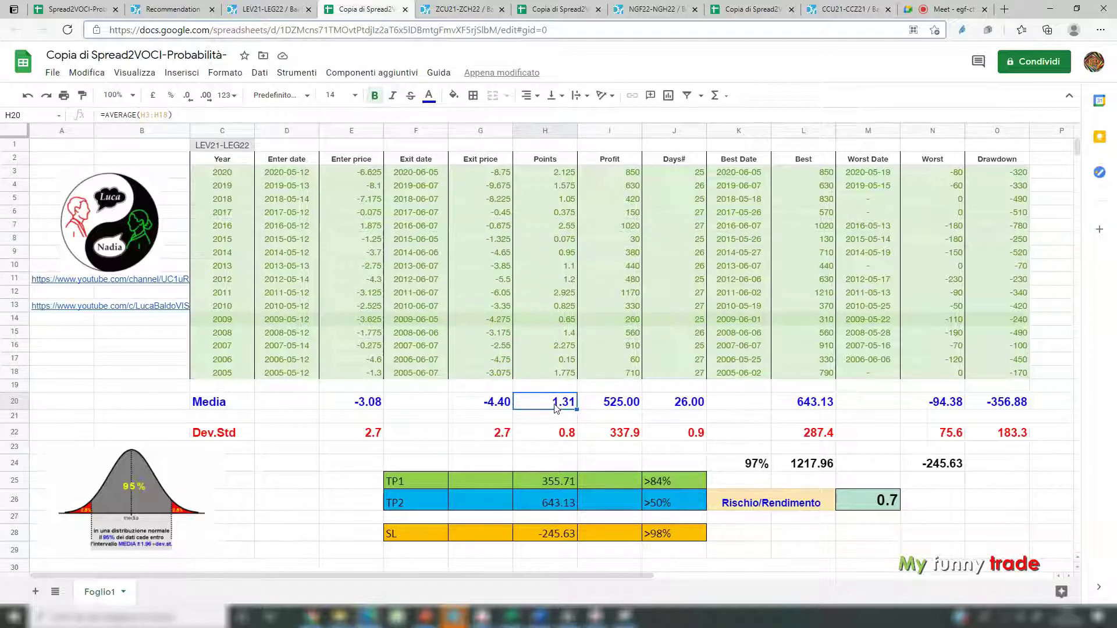
pyautogui.click(552, 407)
# - Copy the spread name LEV21-LEG22 from its SeasonAlgo backtest page and paste it into cell C1 of the probability spreadsheet
pyautogui.click(265, 10)
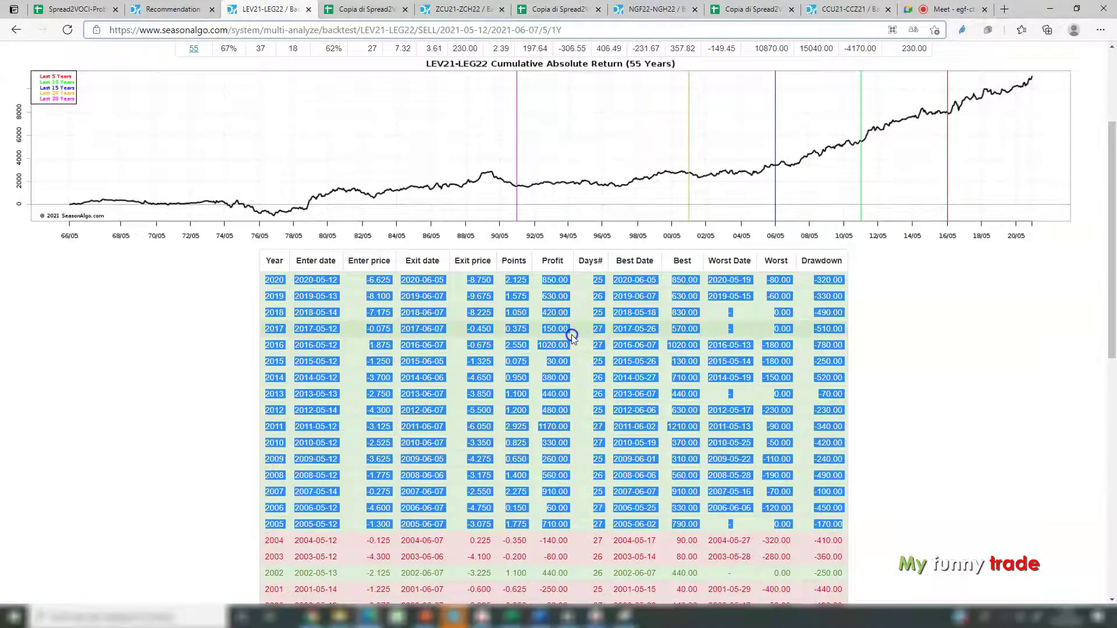
pyautogui.scroll(3, 836, 424)
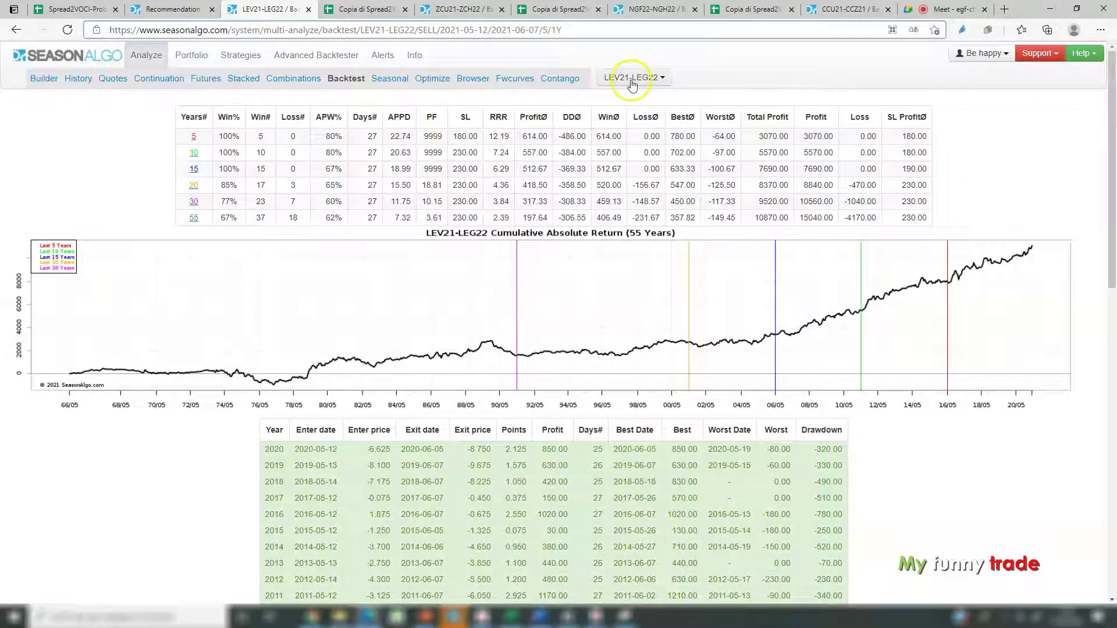
pyautogui.moveTo(660, 82); pyautogui.dragTo(604, 80)
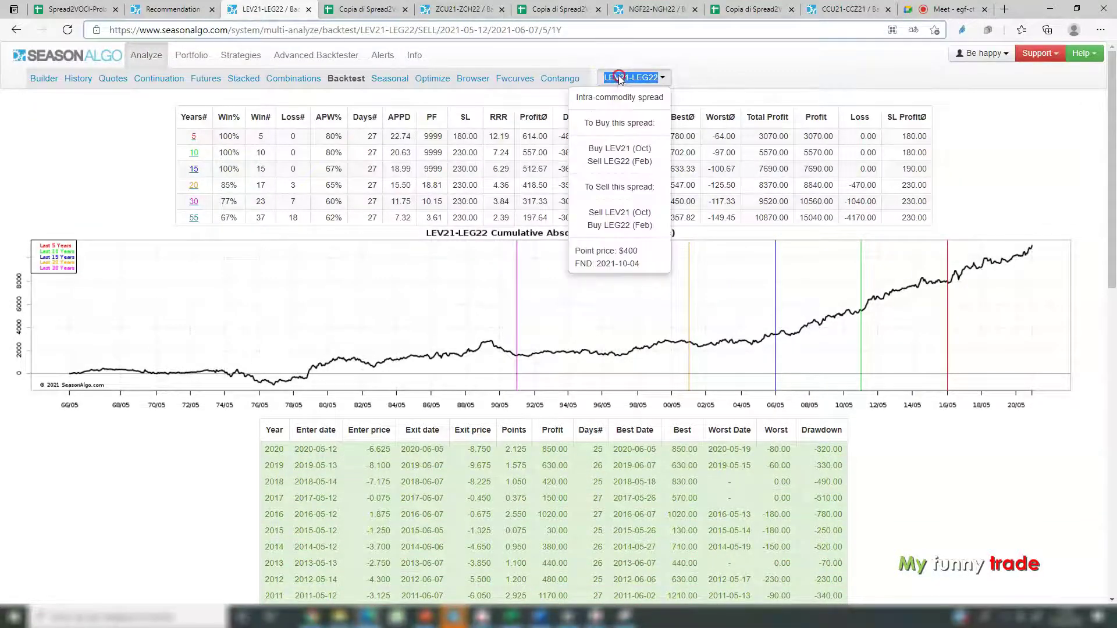
pyautogui.rightClick(620, 78)
pyautogui.click(652, 87)
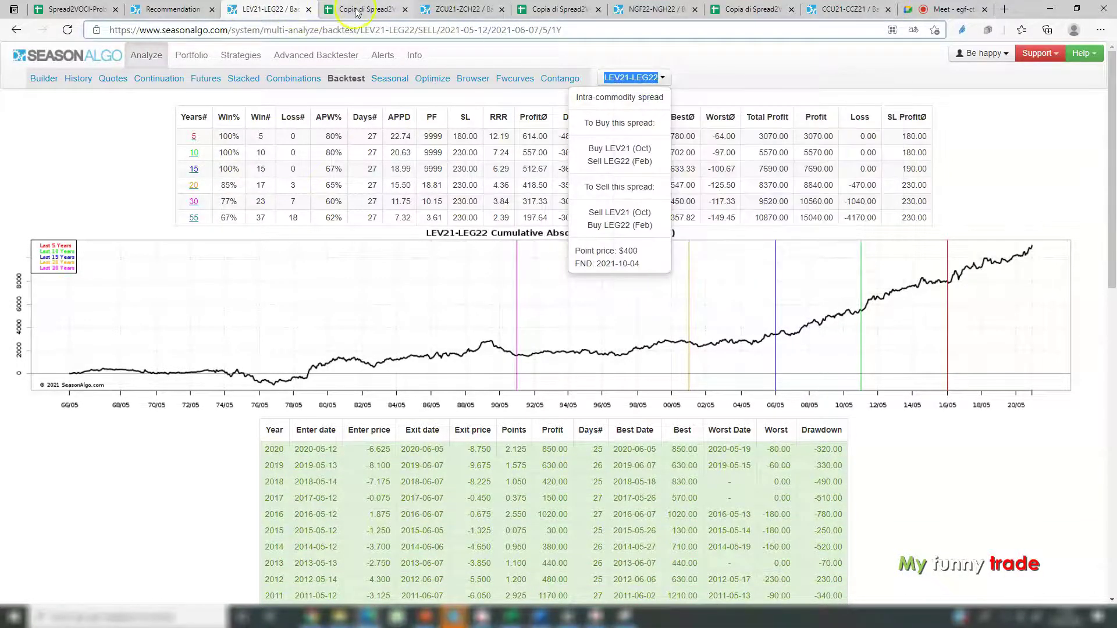
pyautogui.click(363, 9)
pyautogui.click(215, 146)
pyautogui.rightClick(216, 144)
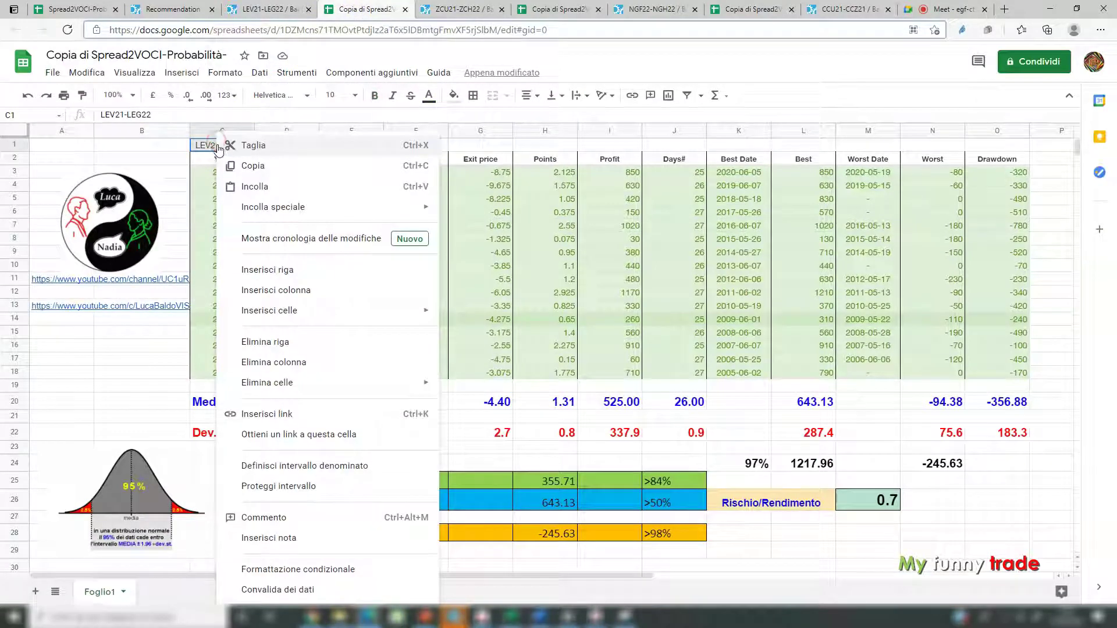
pyautogui.click(261, 187)
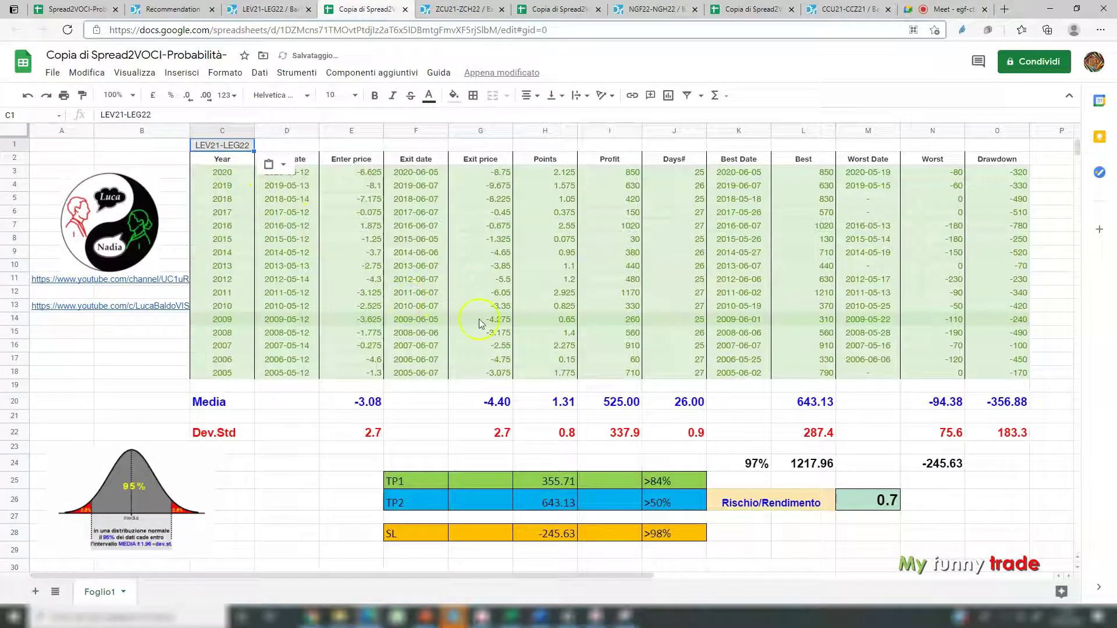
# - Review the averages for profit, days and best, the Dev.Std row, and the TP1 and SL rows of the summary table
pyautogui.click(618, 402)
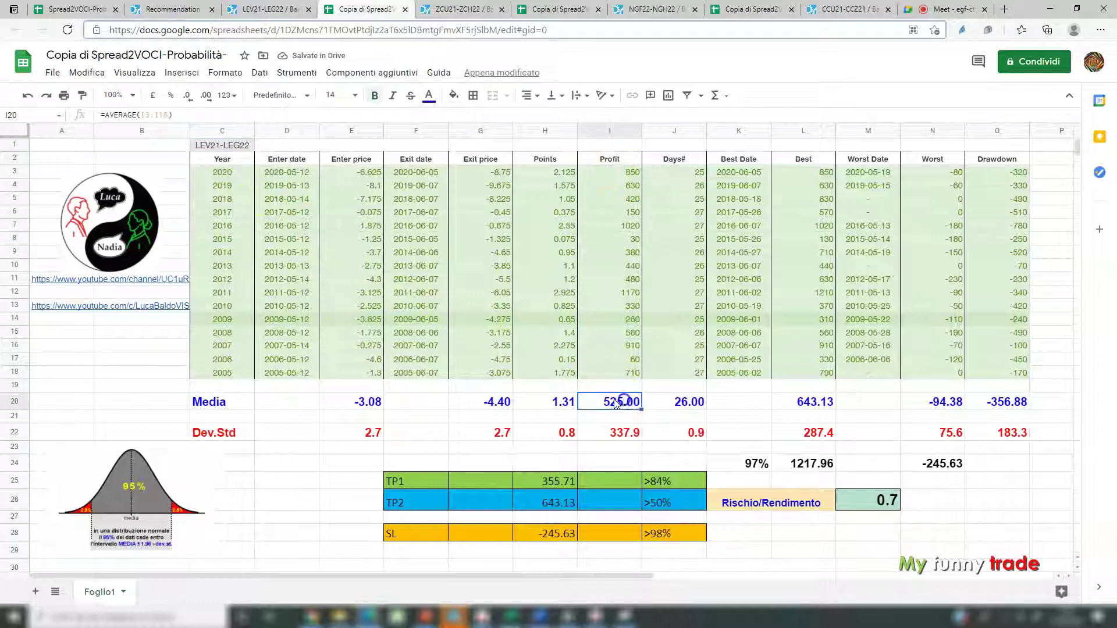
pyautogui.click(689, 403)
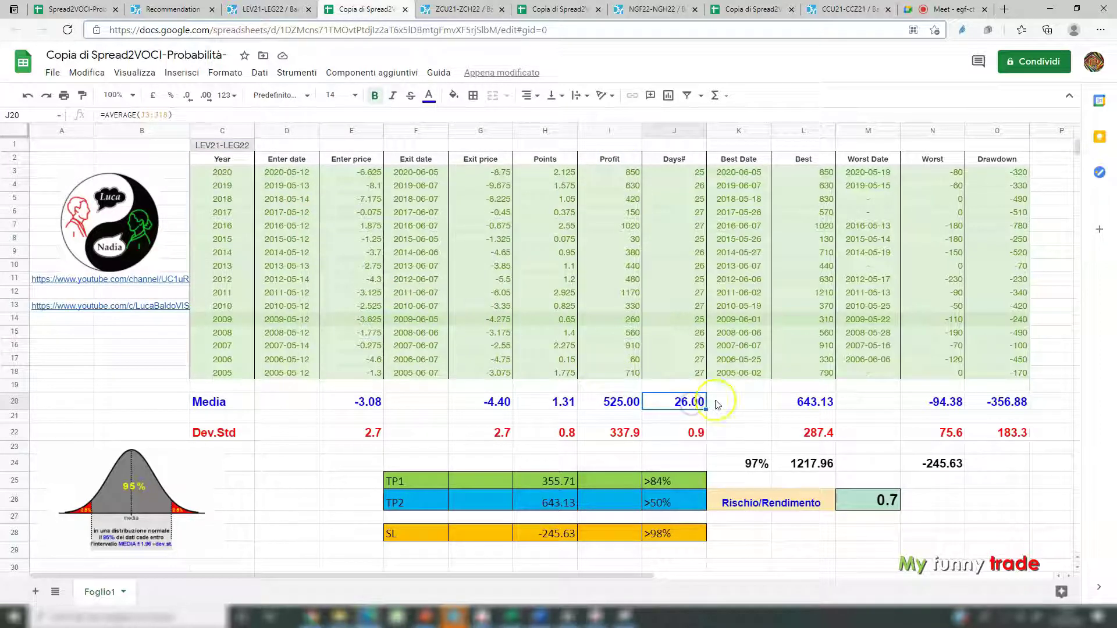
pyautogui.click(806, 404)
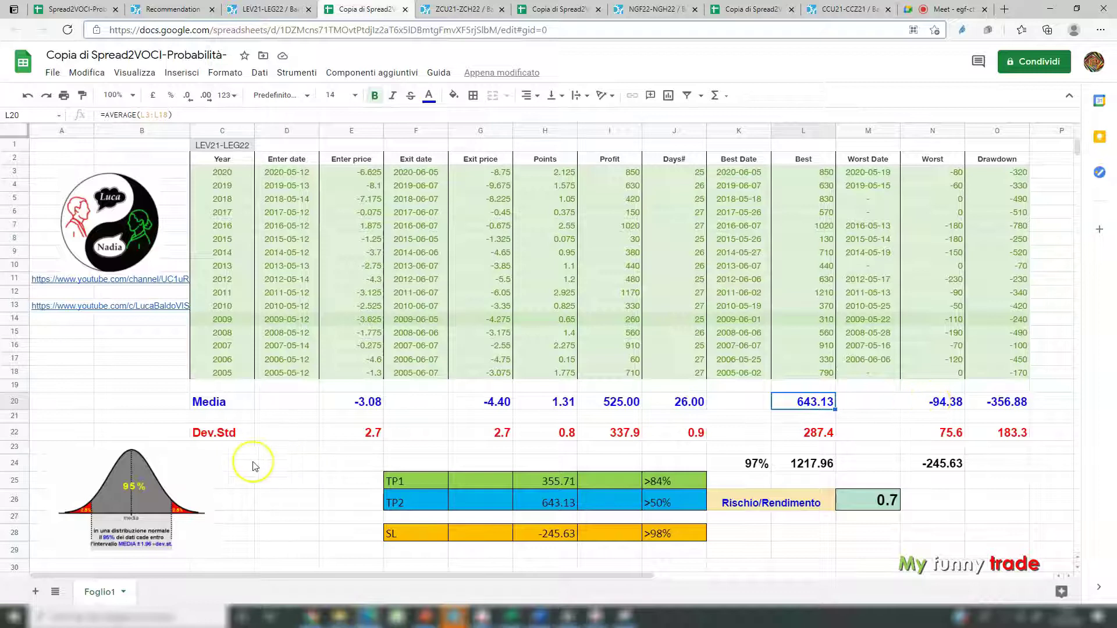
pyautogui.click(207, 436)
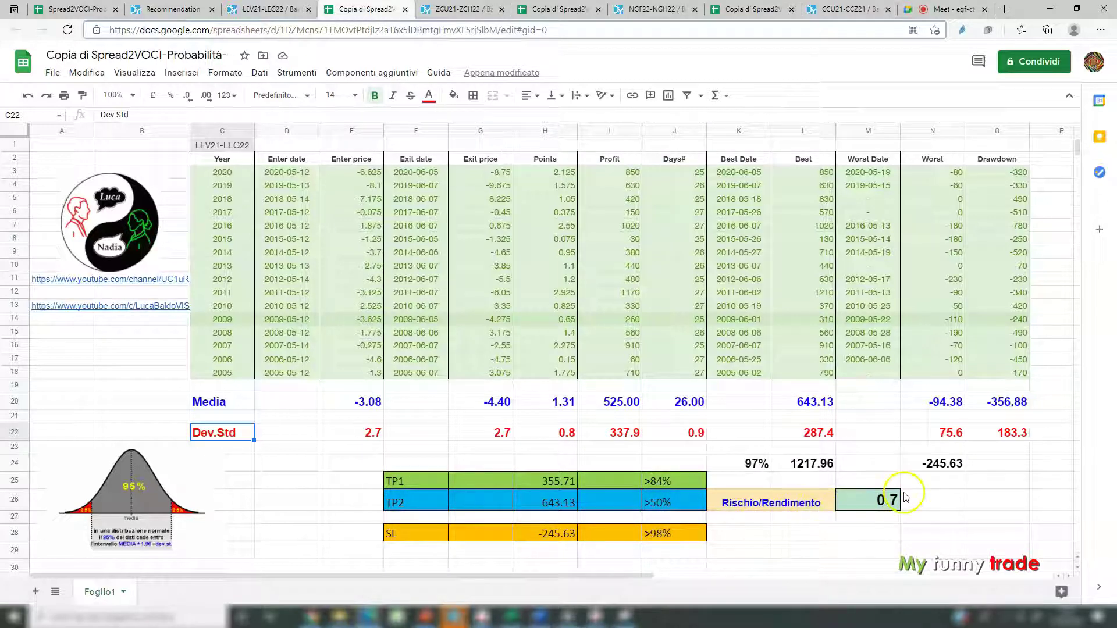
pyautogui.click(410, 483)
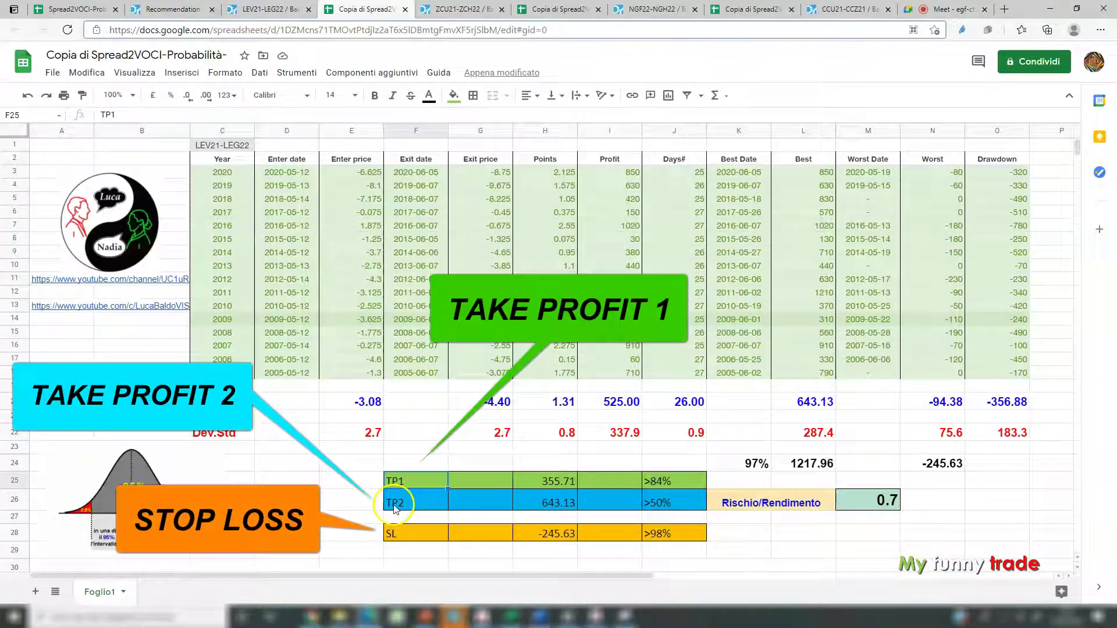
pyautogui.click(406, 534)
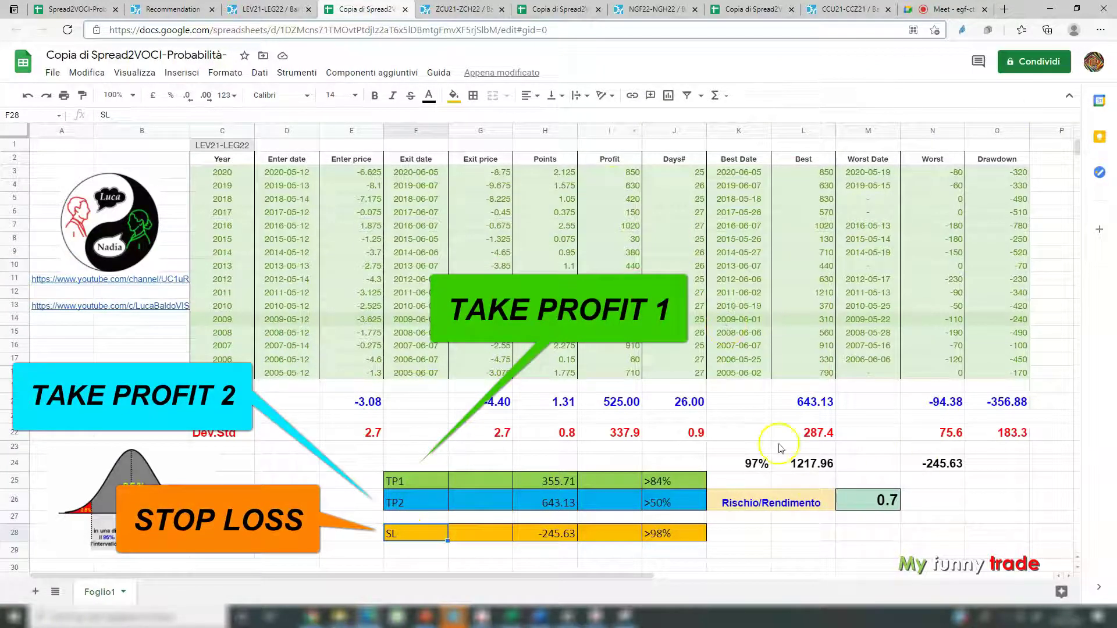
pyautogui.click(305, 520)
pyautogui.click(337, 484)
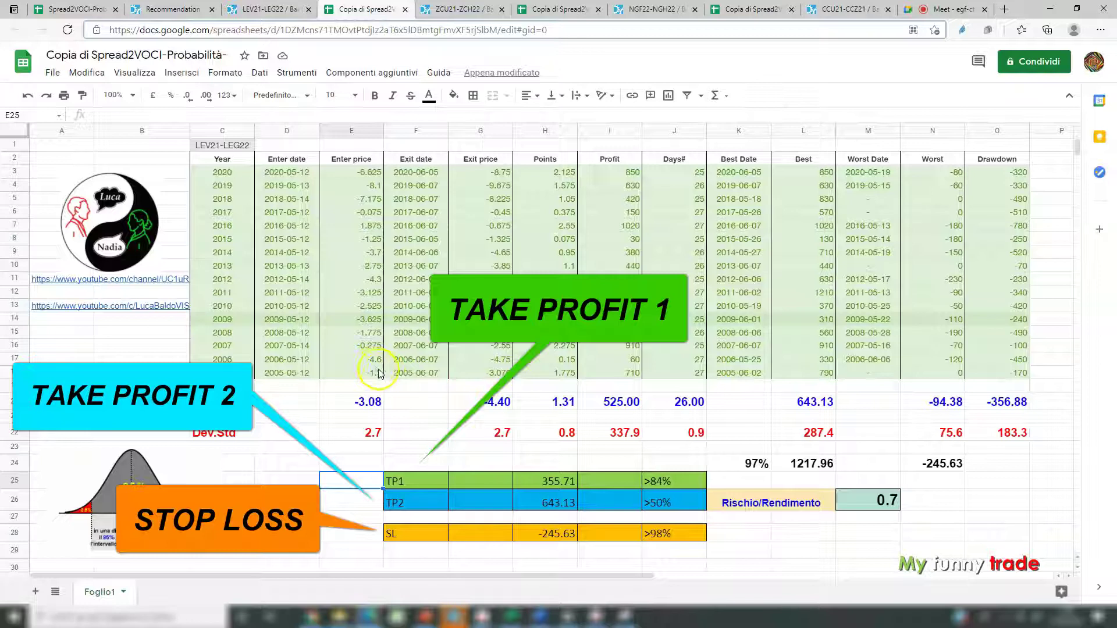
# - Compare the 2006 trade's Profit with its Best value, and the average Profit with the average Best
pyautogui.click(600, 360)
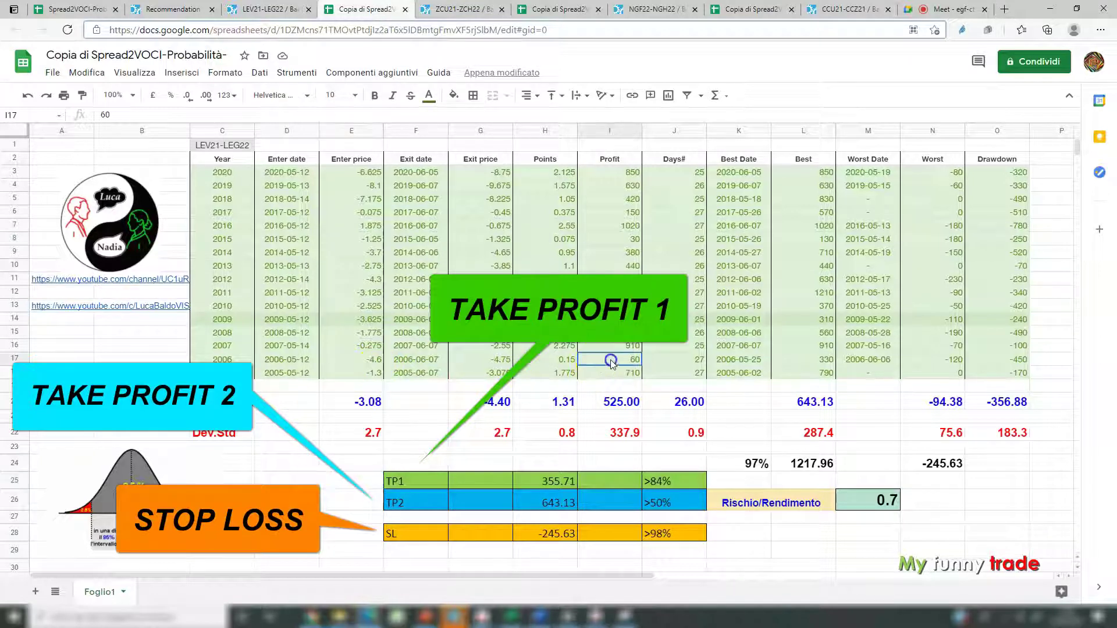
pyautogui.click(812, 360)
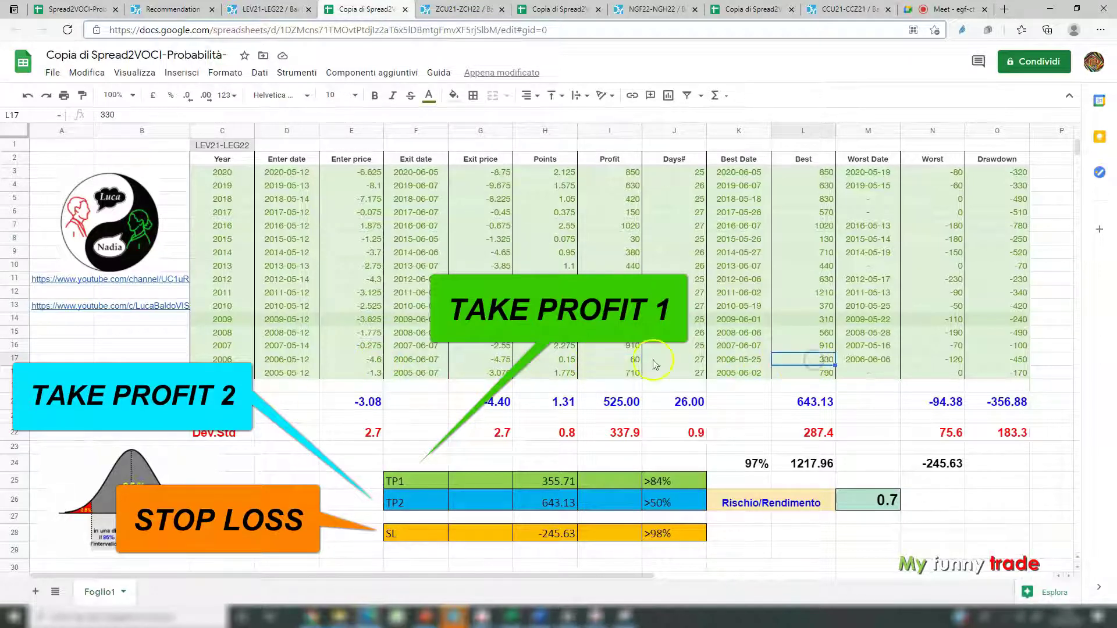
pyautogui.click(615, 363)
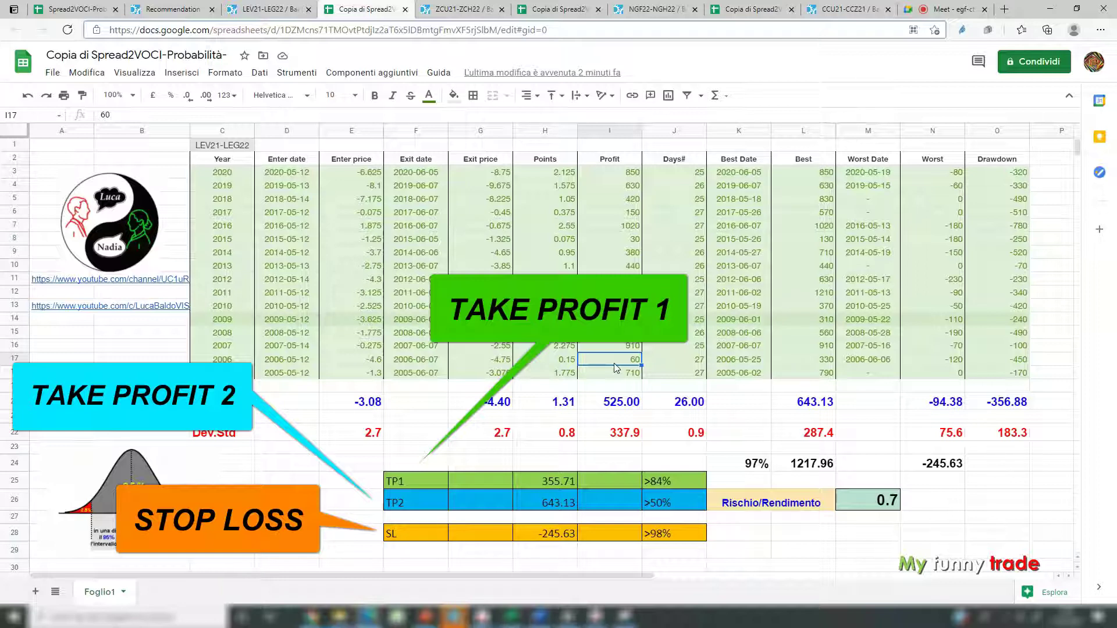
pyautogui.click(621, 402)
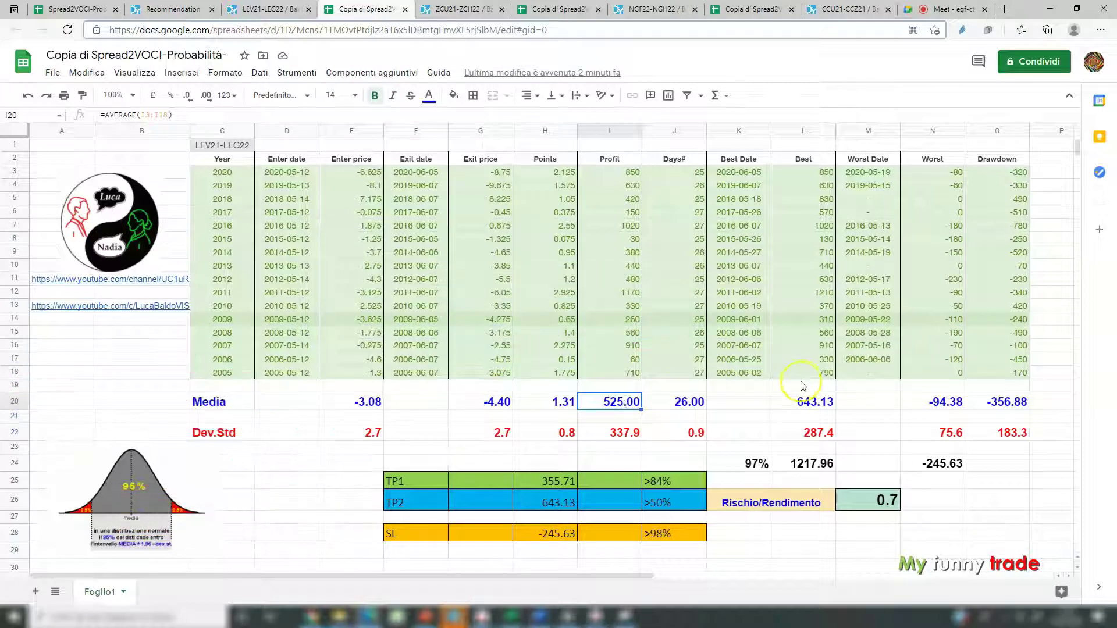
pyautogui.click(803, 405)
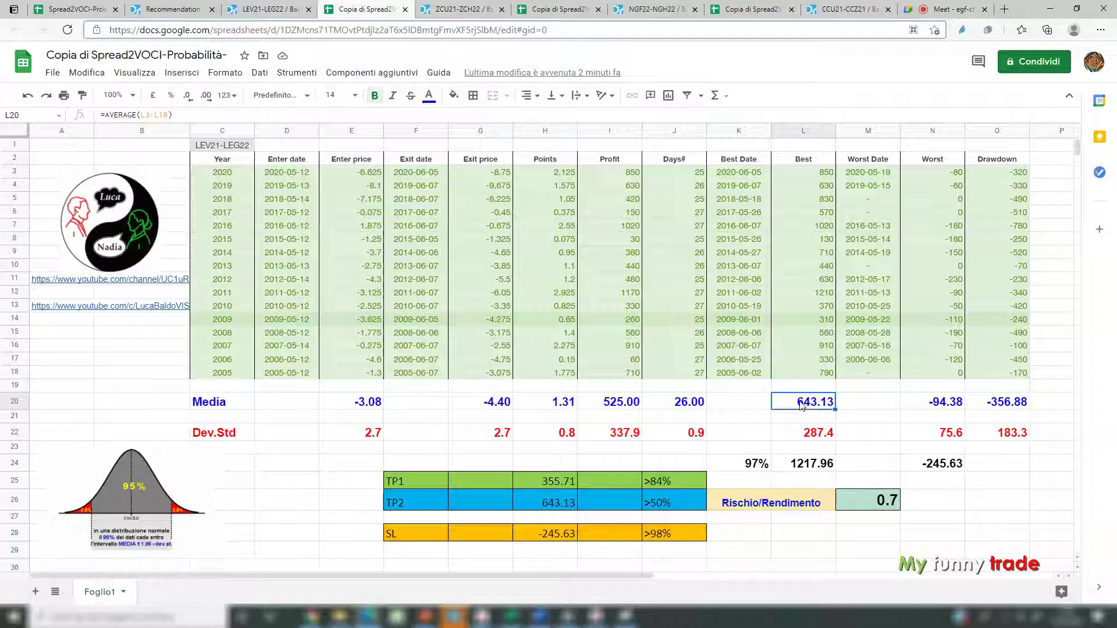
pyautogui.click(783, 409)
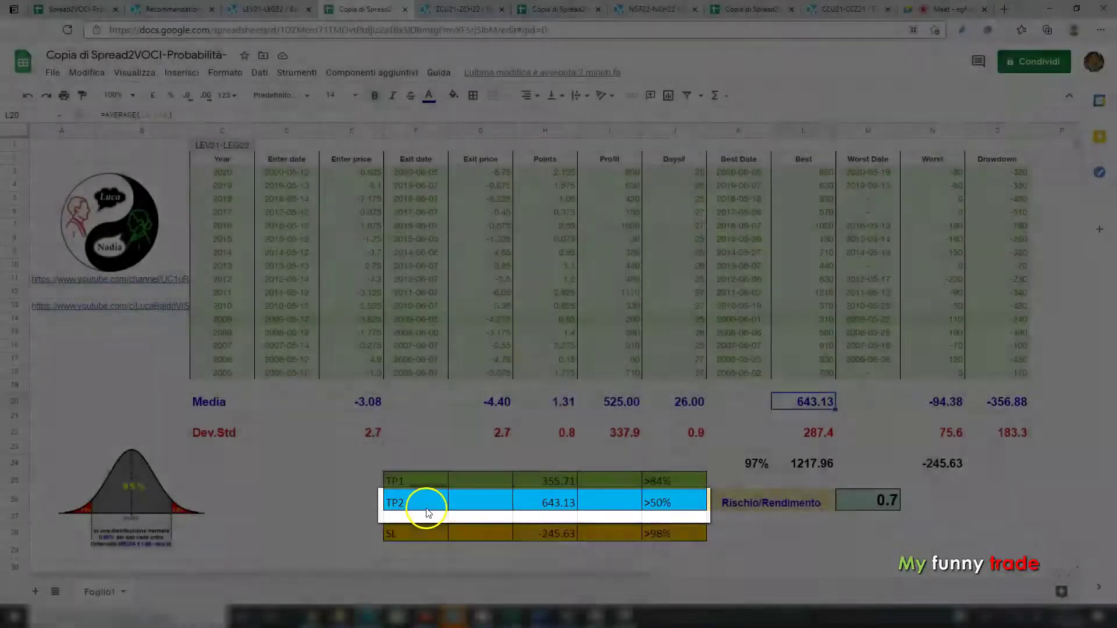
# - Examine how the TP2 and TP1 targets are calculated and the probability assigned to TP1
pyautogui.click(425, 506)
pyautogui.click(536, 497)
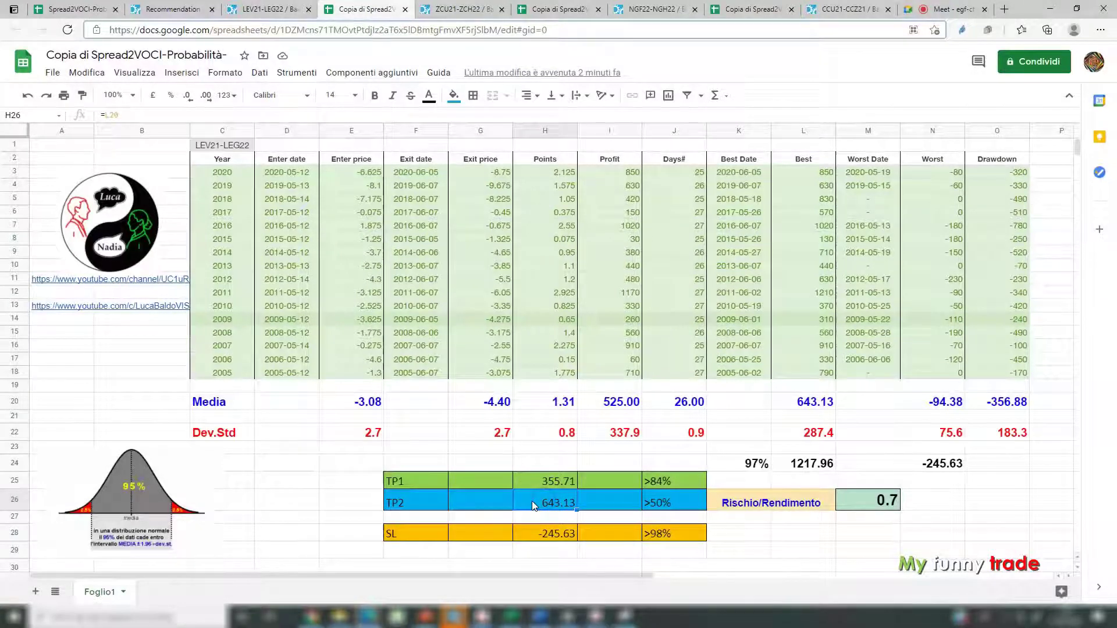
pyautogui.click(547, 504)
pyautogui.click(558, 536)
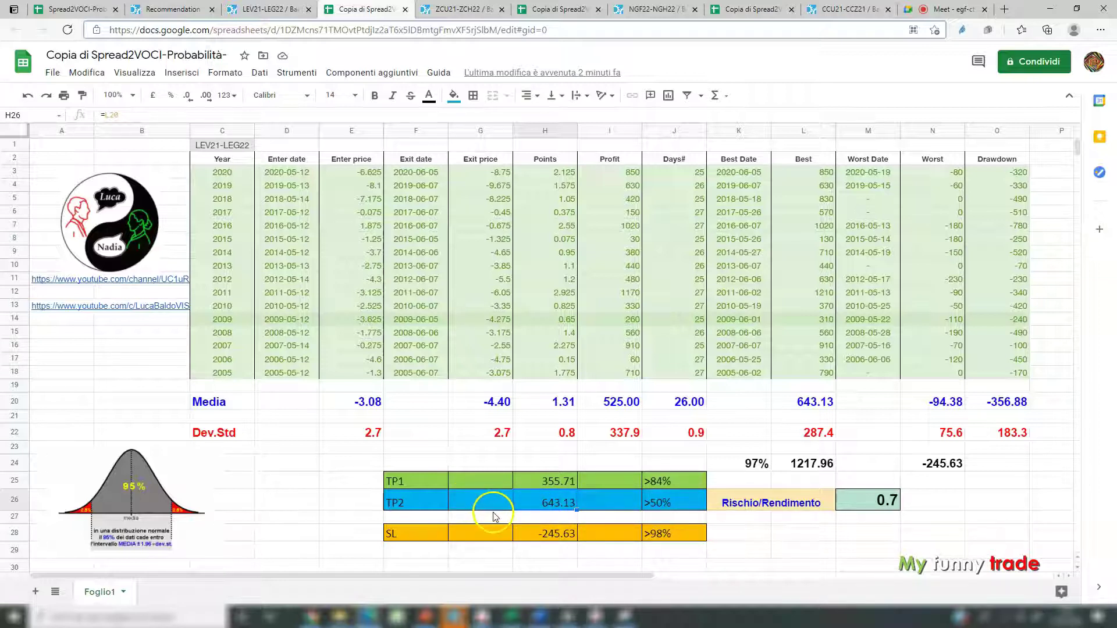
pyautogui.click(560, 486)
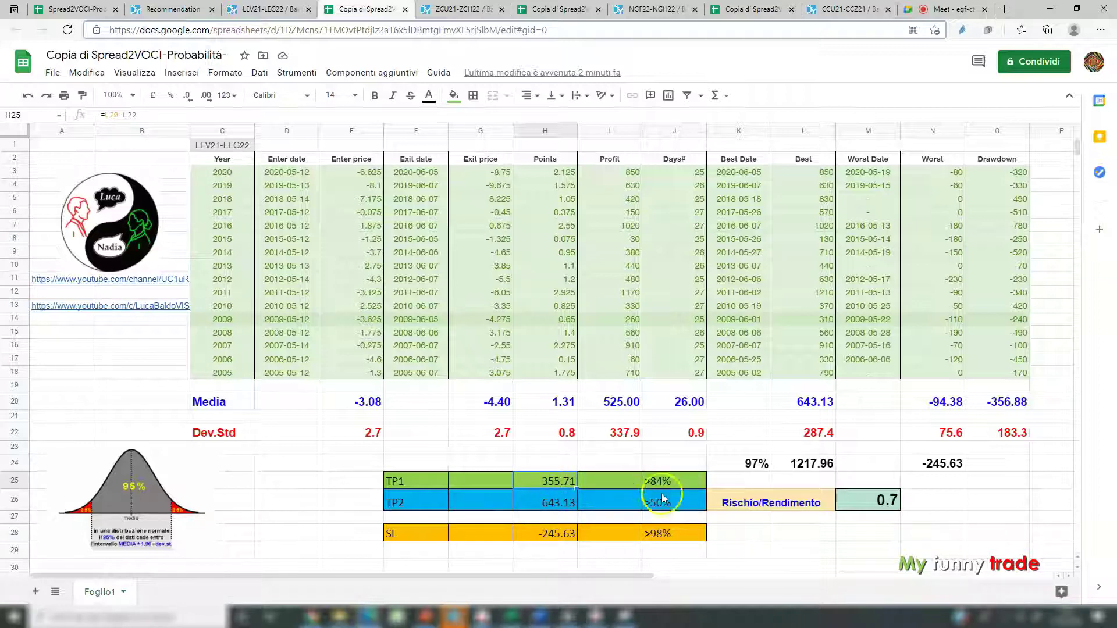
pyautogui.click(691, 484)
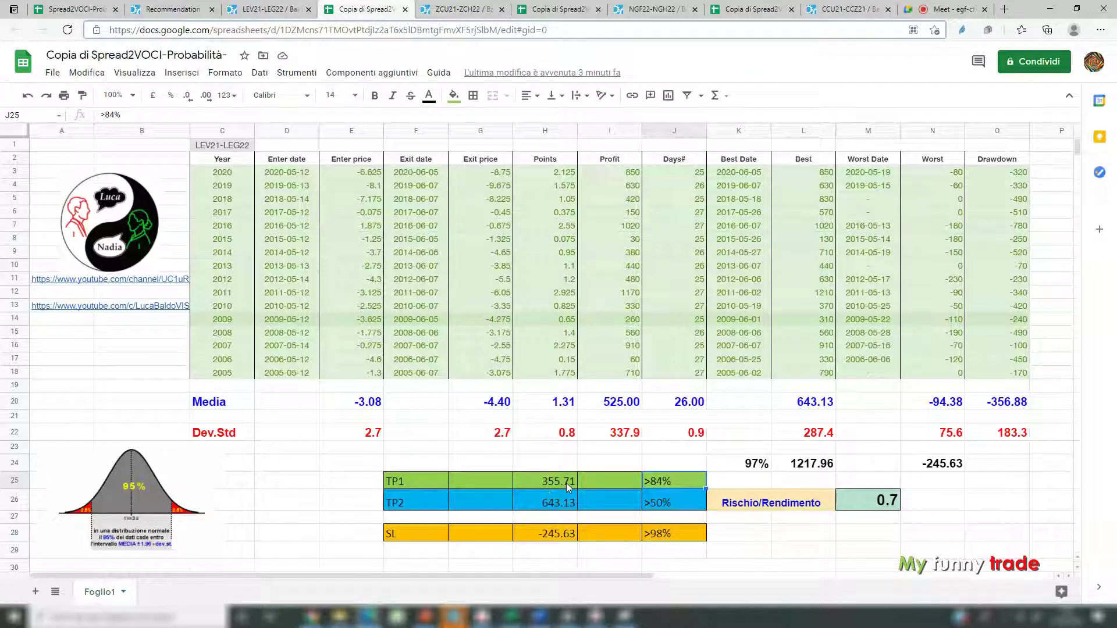
pyautogui.click(552, 506)
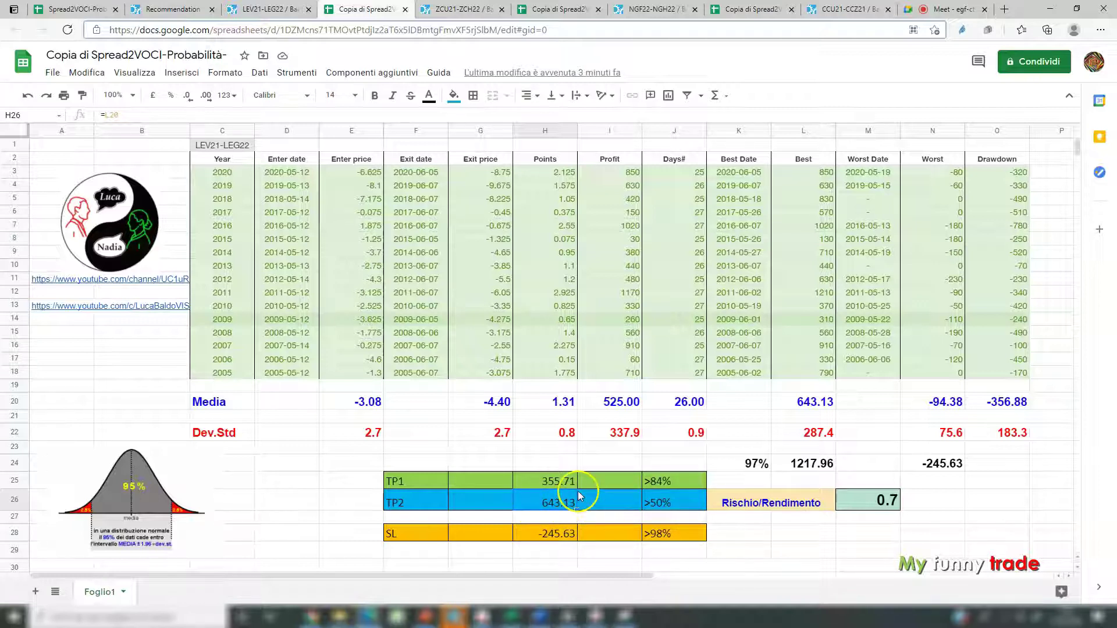
pyautogui.click(550, 482)
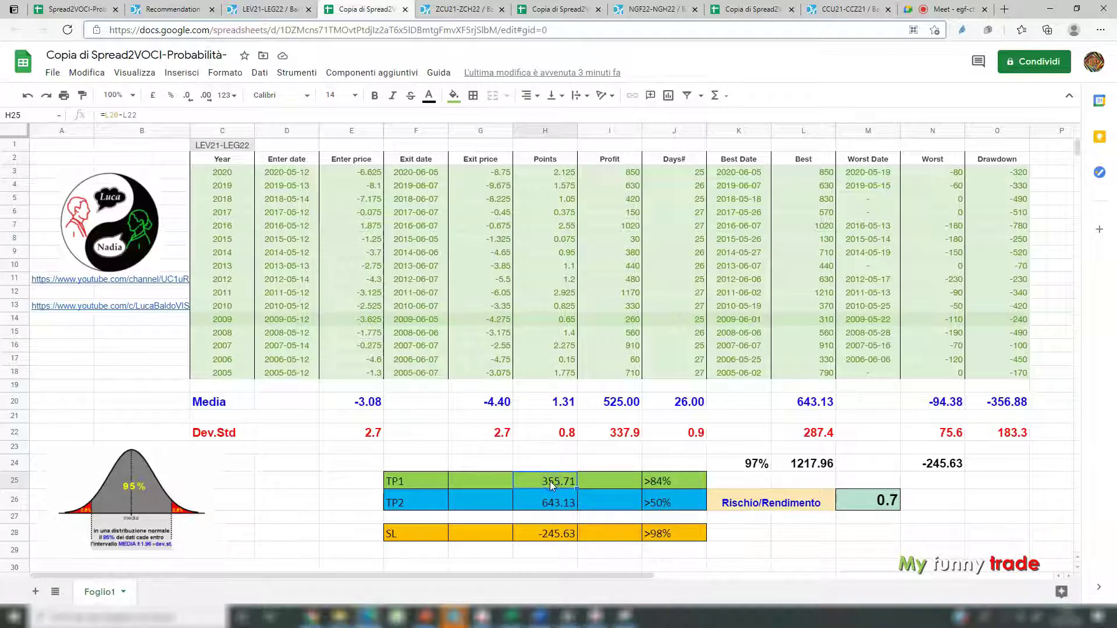
# - Examine the TP1 probability, the TP1 and TP2 values, and the formula behind the Rischio/Rendimento ratio
pyautogui.click(660, 481)
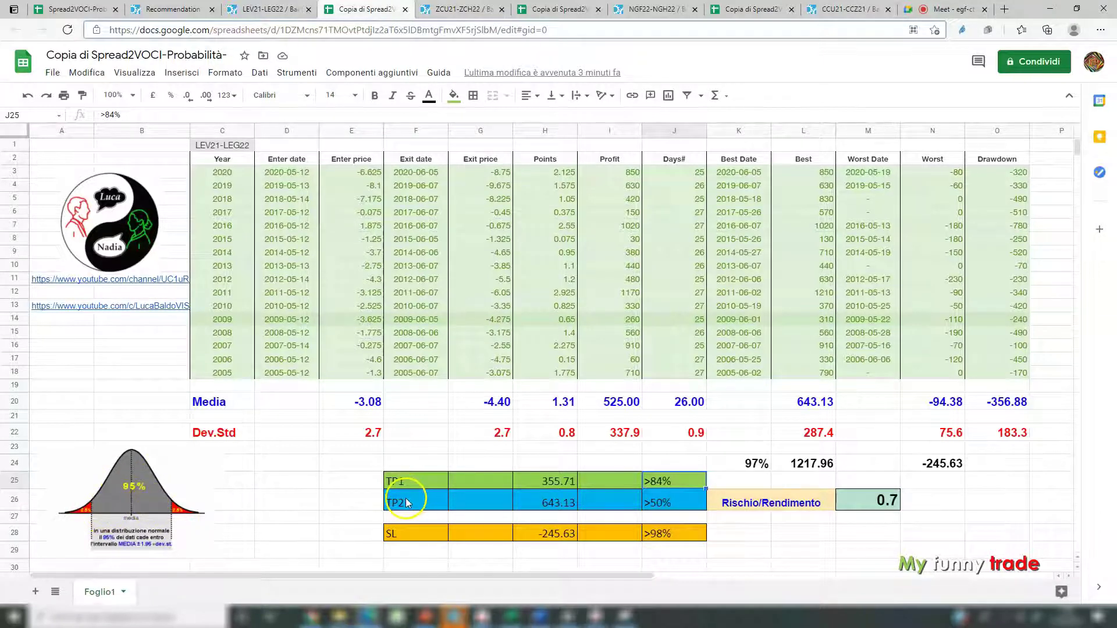
pyautogui.click(545, 503)
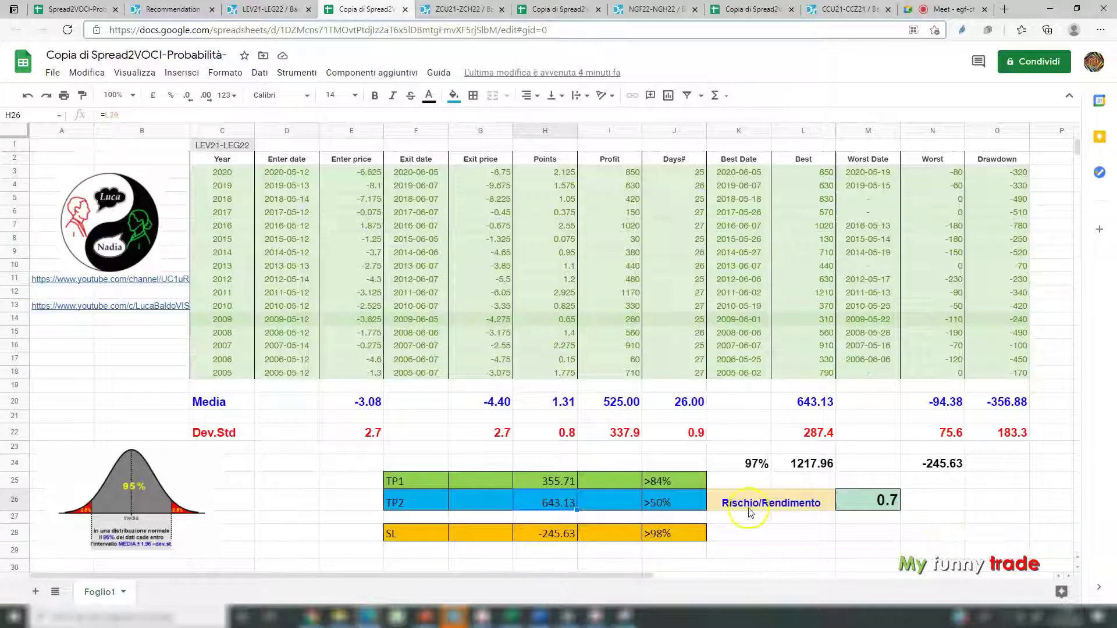
pyautogui.click(532, 483)
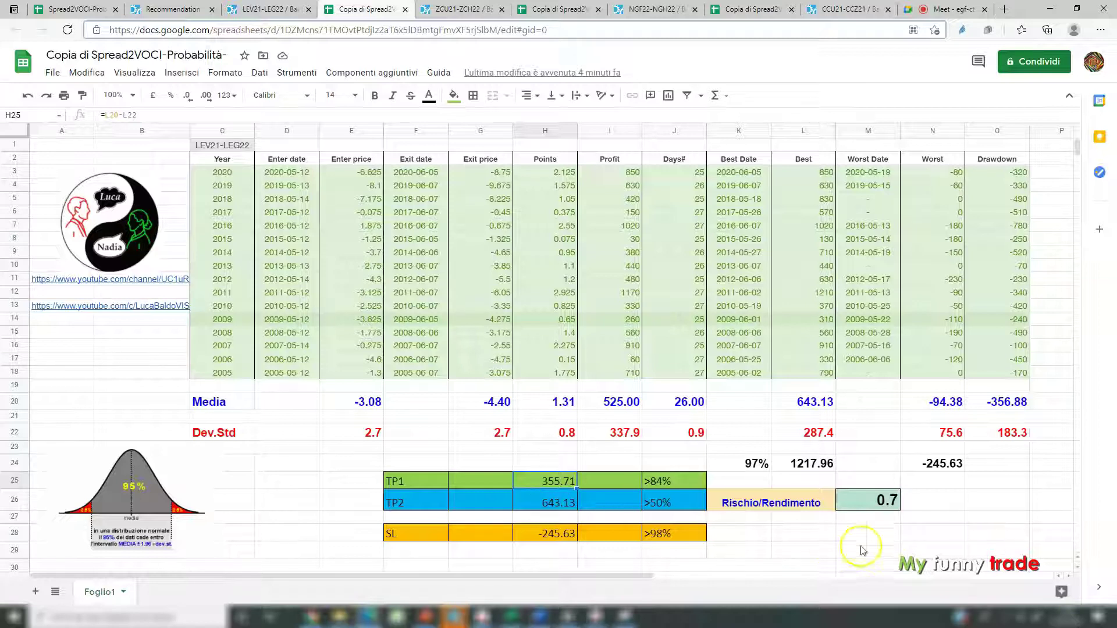
pyautogui.click(877, 504)
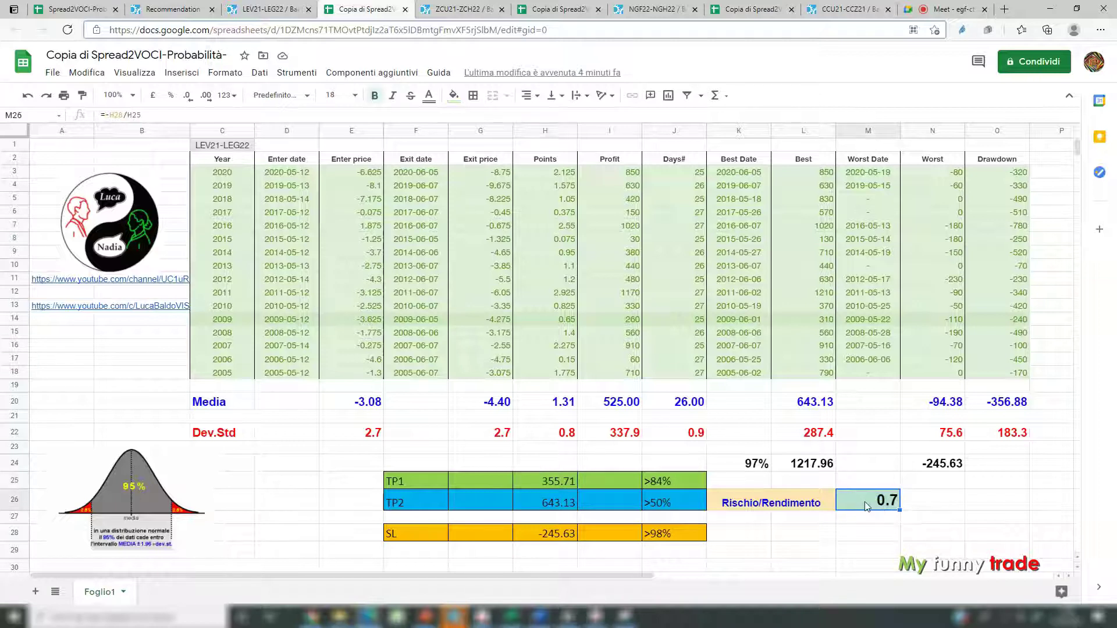
pyautogui.click(867, 504)
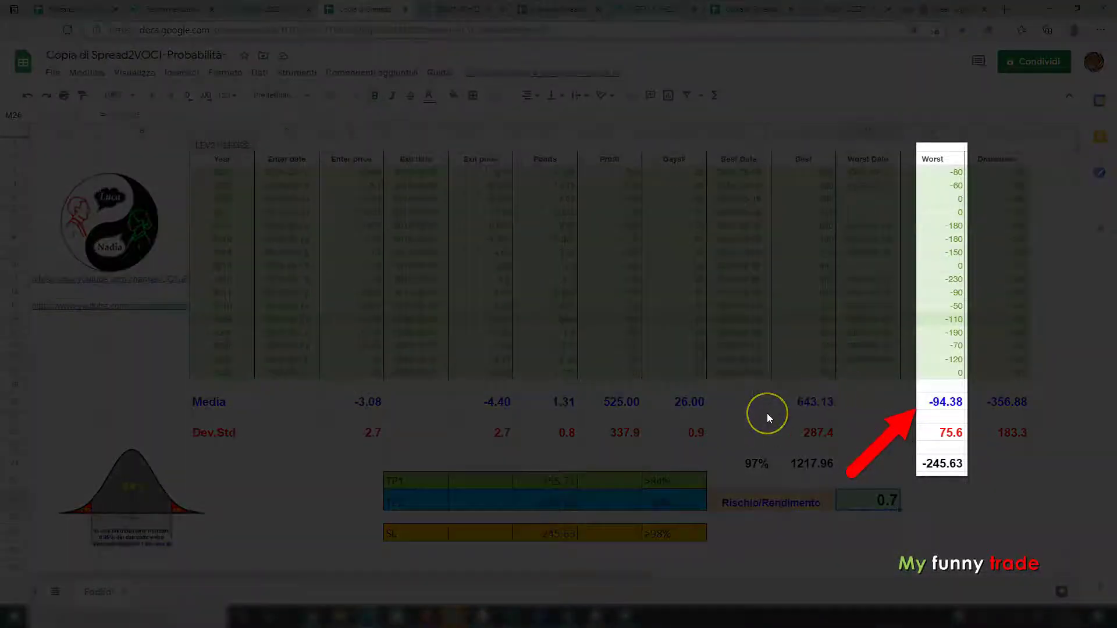
# - Check the 2012 trade's Worst value against the 97% threshold in row 24 and review how that threshold is calculated
pyautogui.click(934, 280)
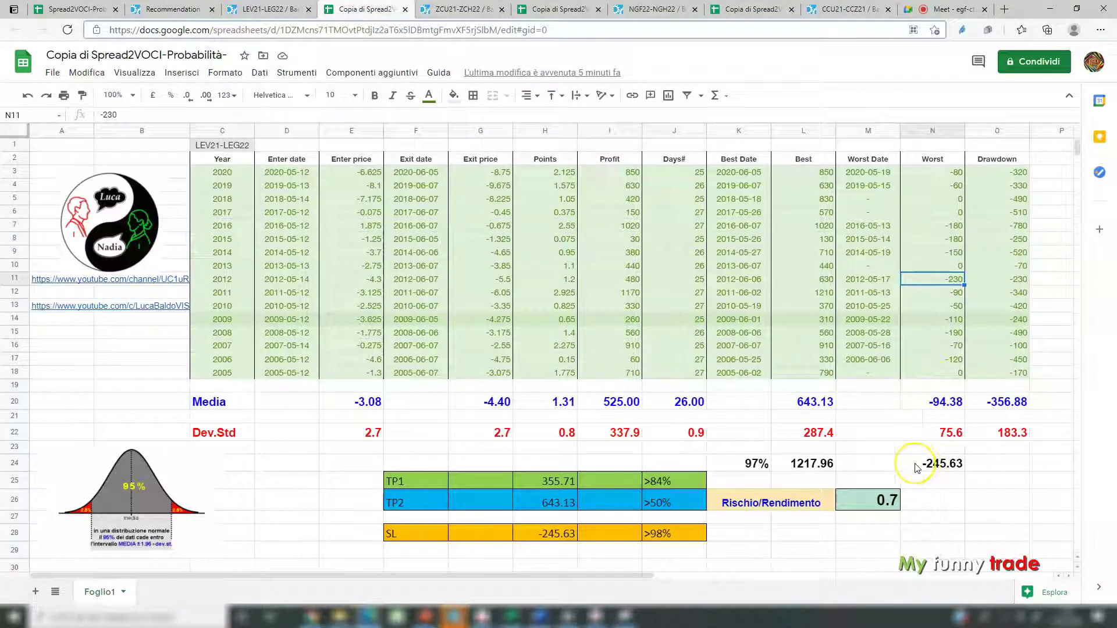
pyautogui.click(738, 469)
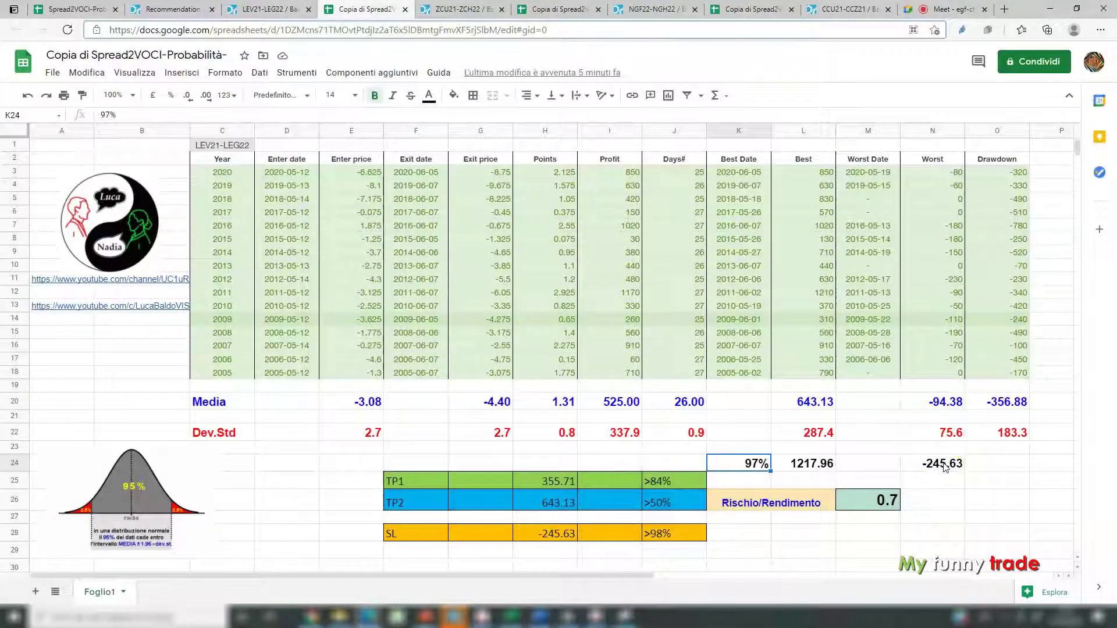
pyautogui.click(944, 465)
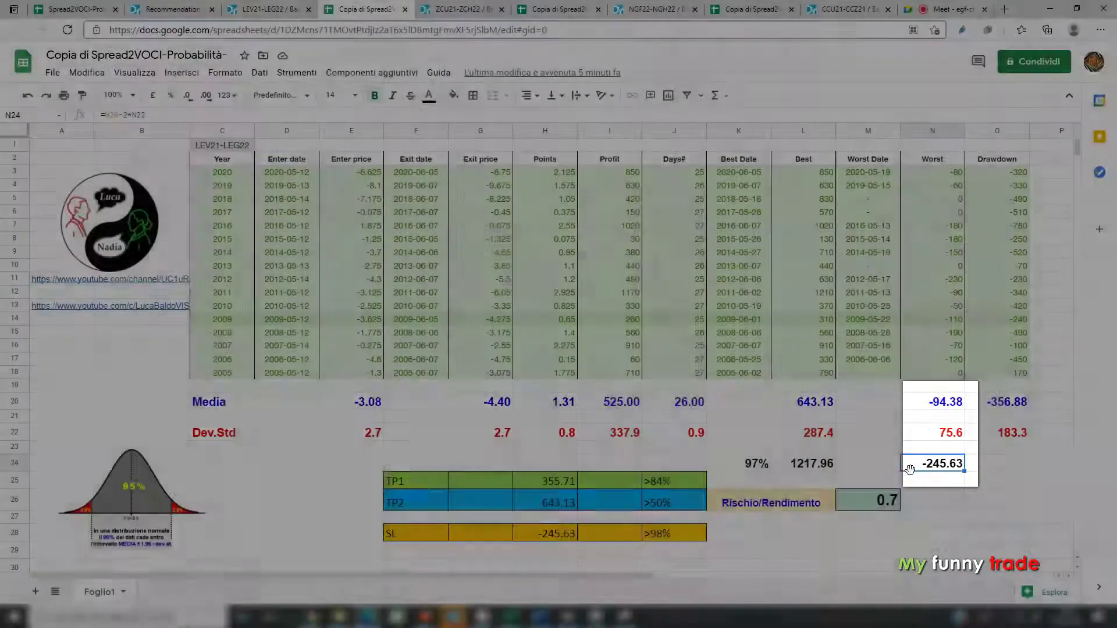
pyautogui.click(627, 529)
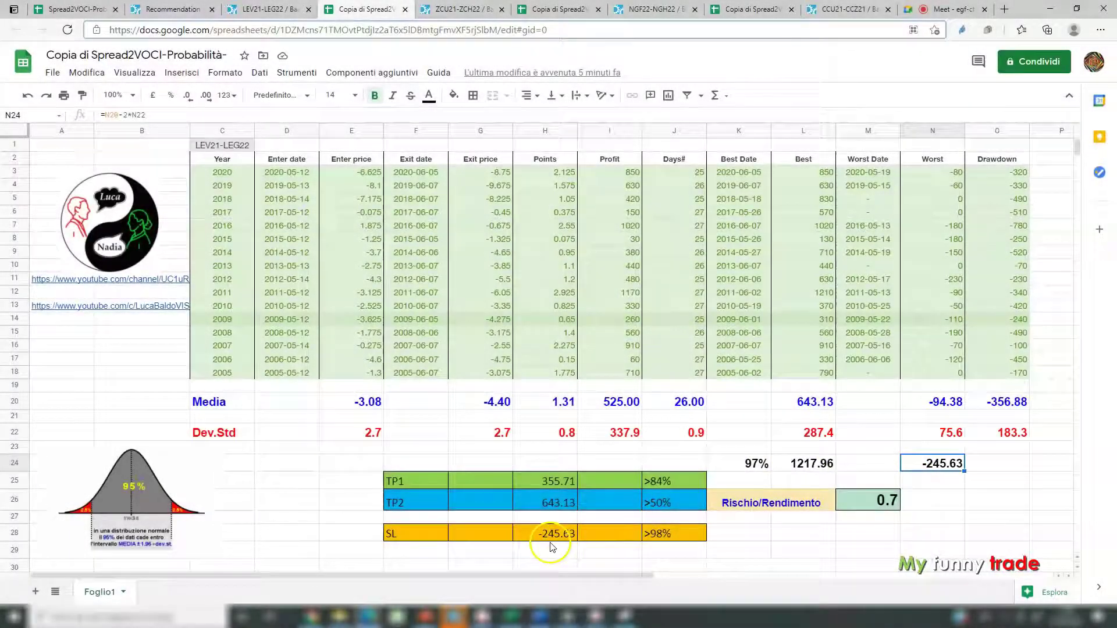
# - Compare the TP1 target with the SL, the 2012 Worst value and the Rischio/Rendimento ratio for LEV21-LEG22
pyautogui.click(557, 480)
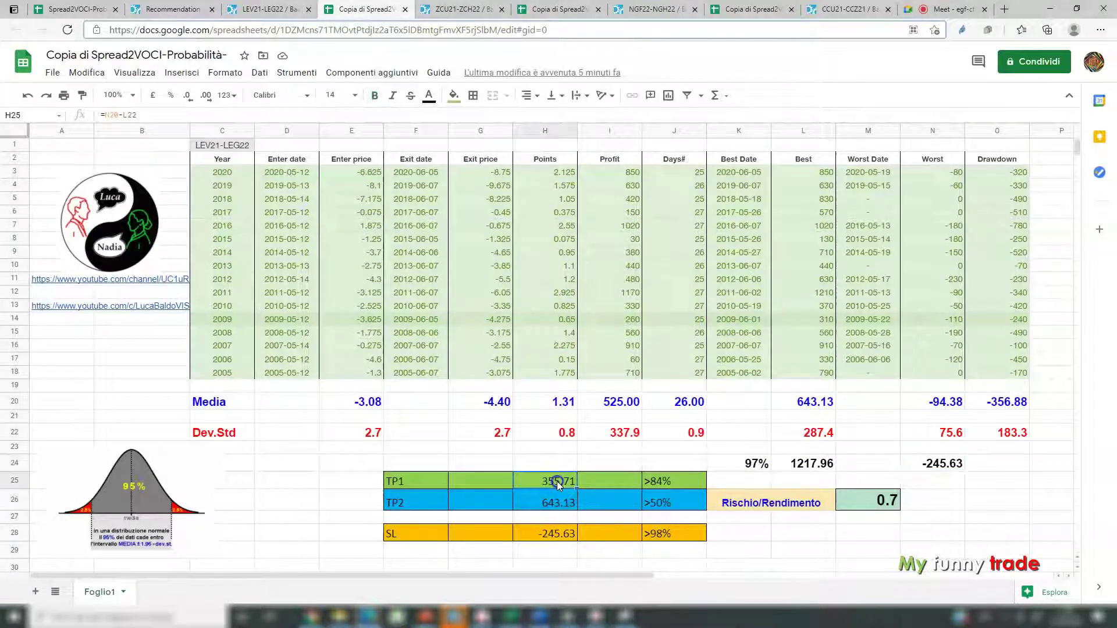
pyautogui.click(561, 534)
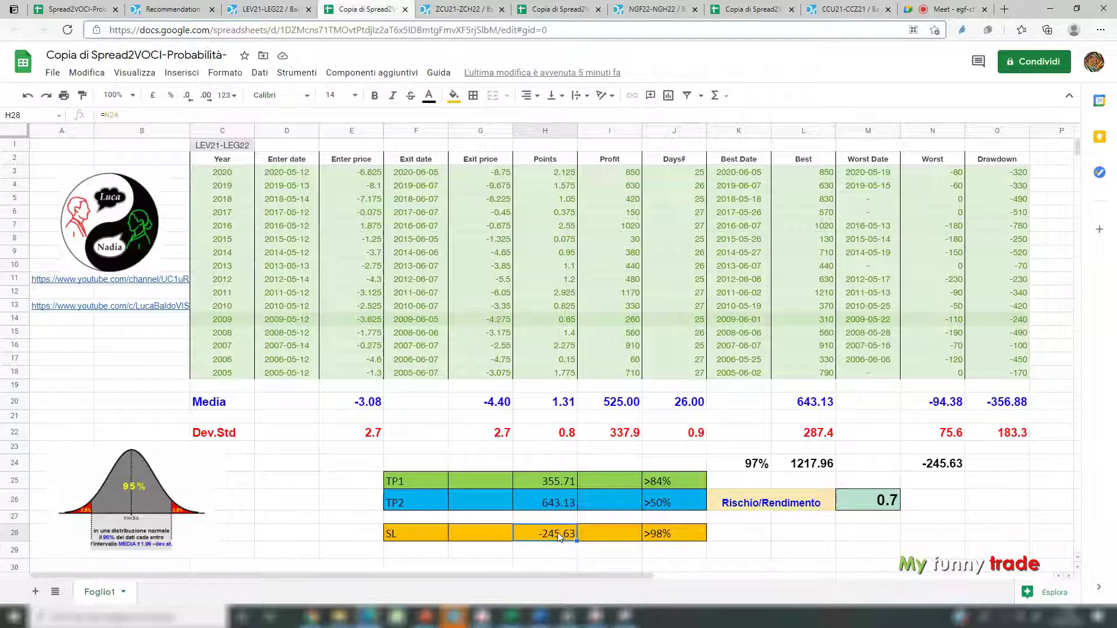
pyautogui.click(931, 280)
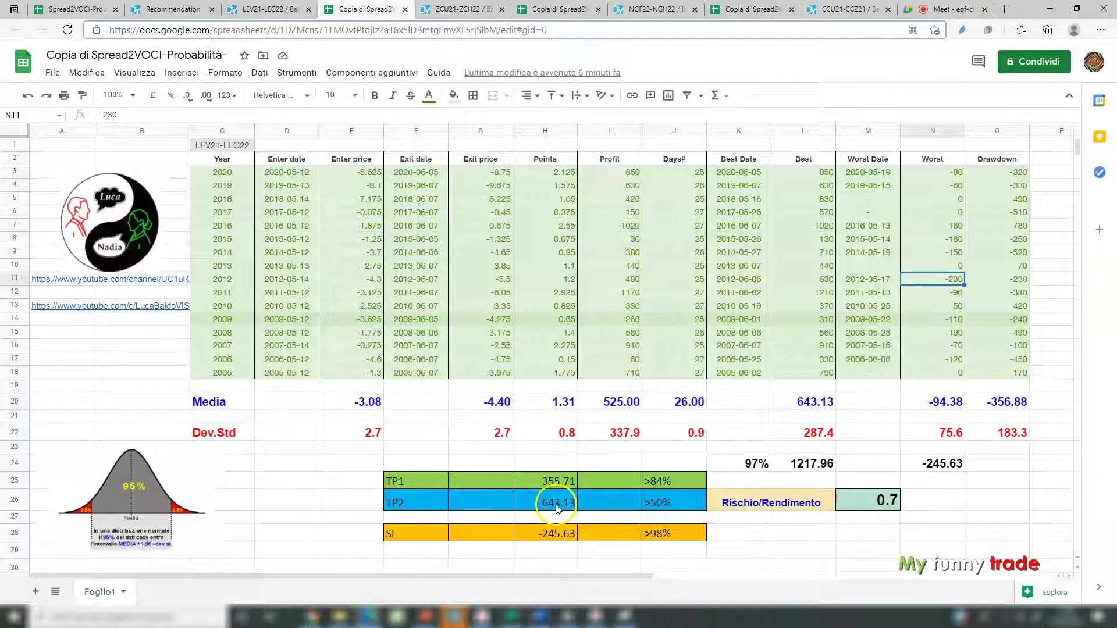
pyautogui.click(856, 505)
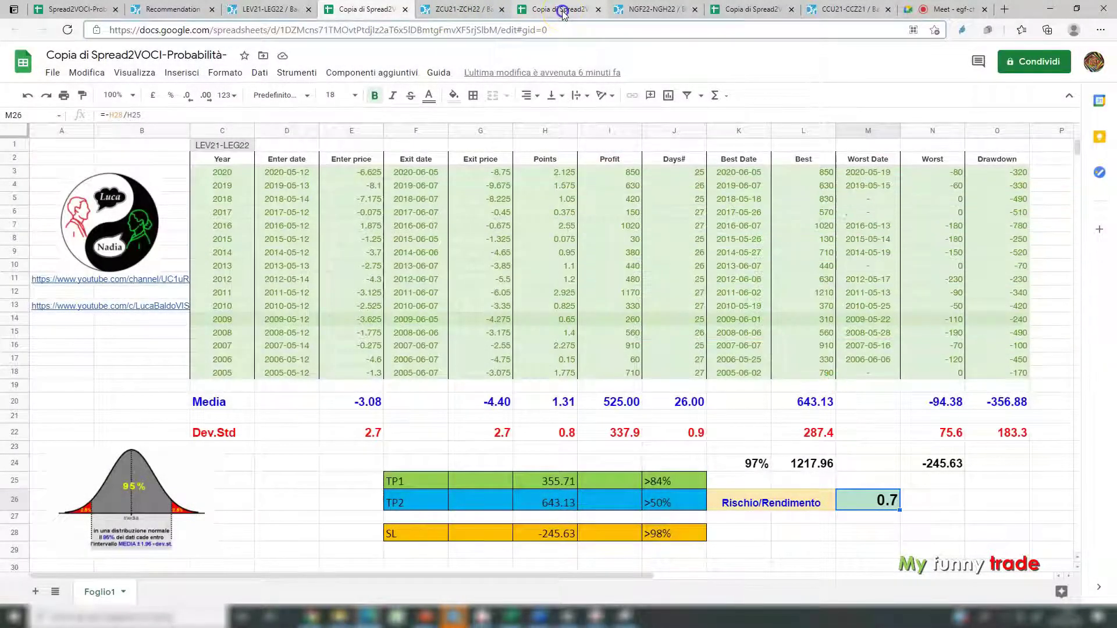
# - Review the ZCU21-ZCH22 spread's SeasonAlgo backtest and the Rischio/Rendimento ratio in its probability spreadsheet
pyautogui.click(563, 13)
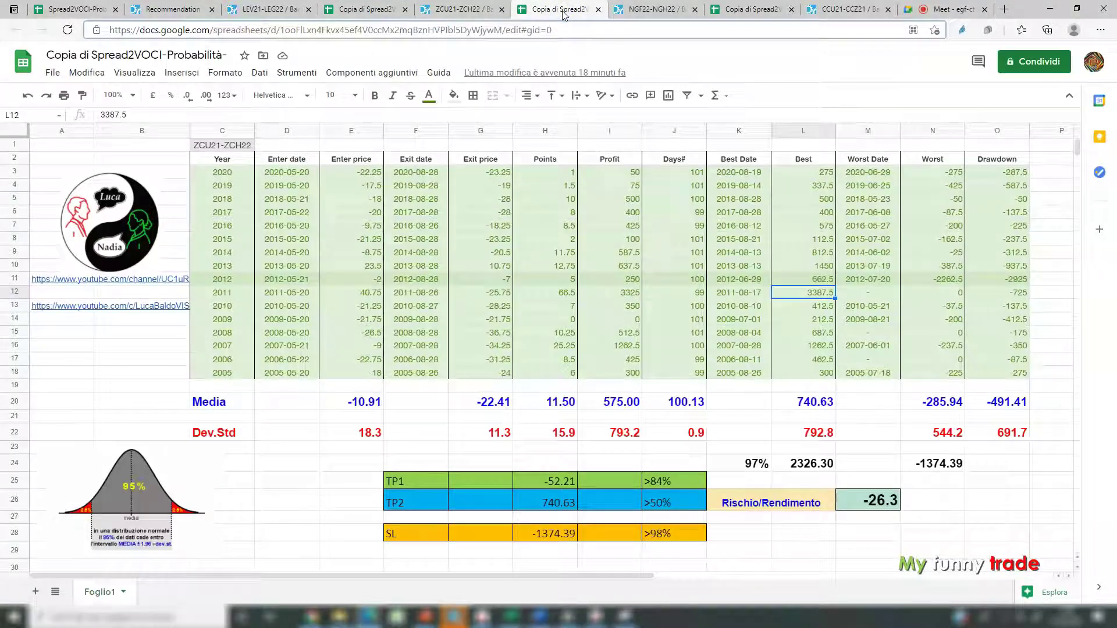
pyautogui.click(460, 10)
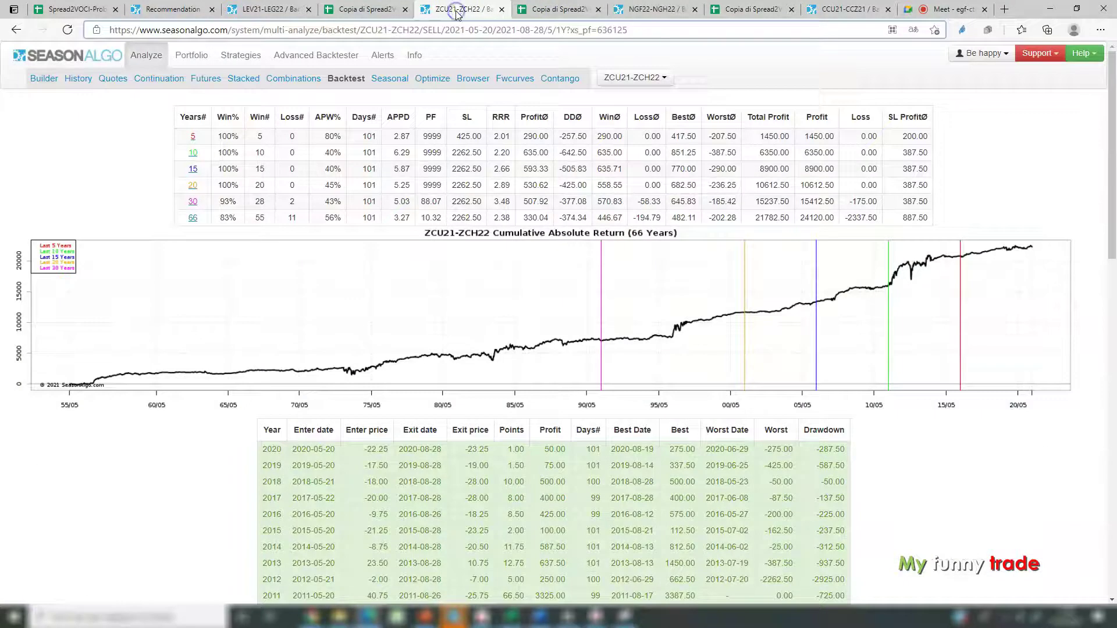
pyautogui.click(551, 17)
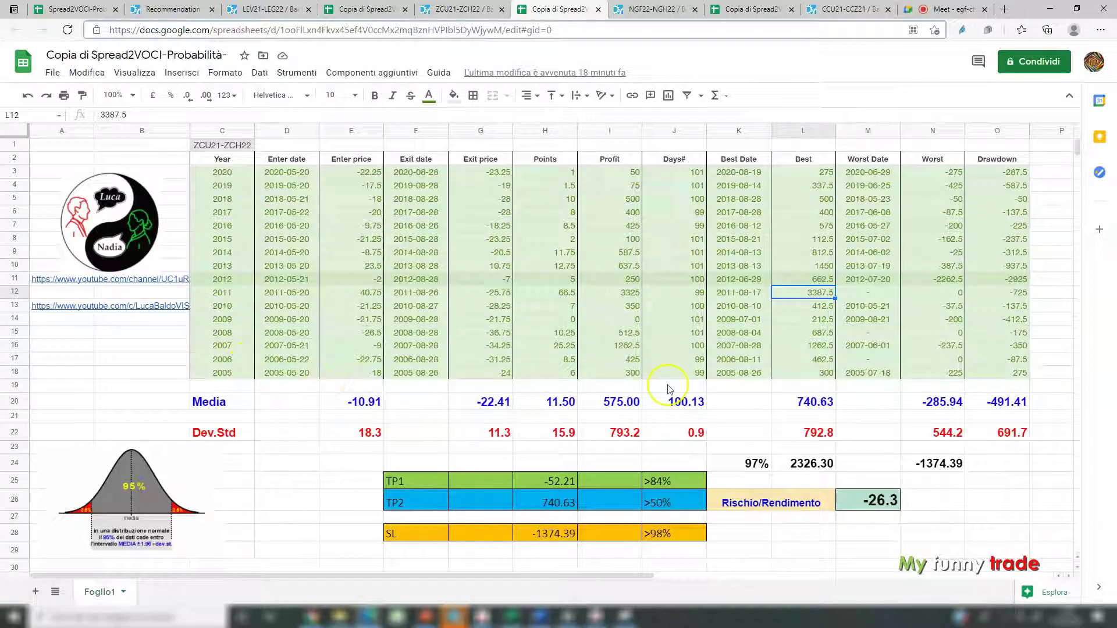
pyautogui.click(1051, 516)
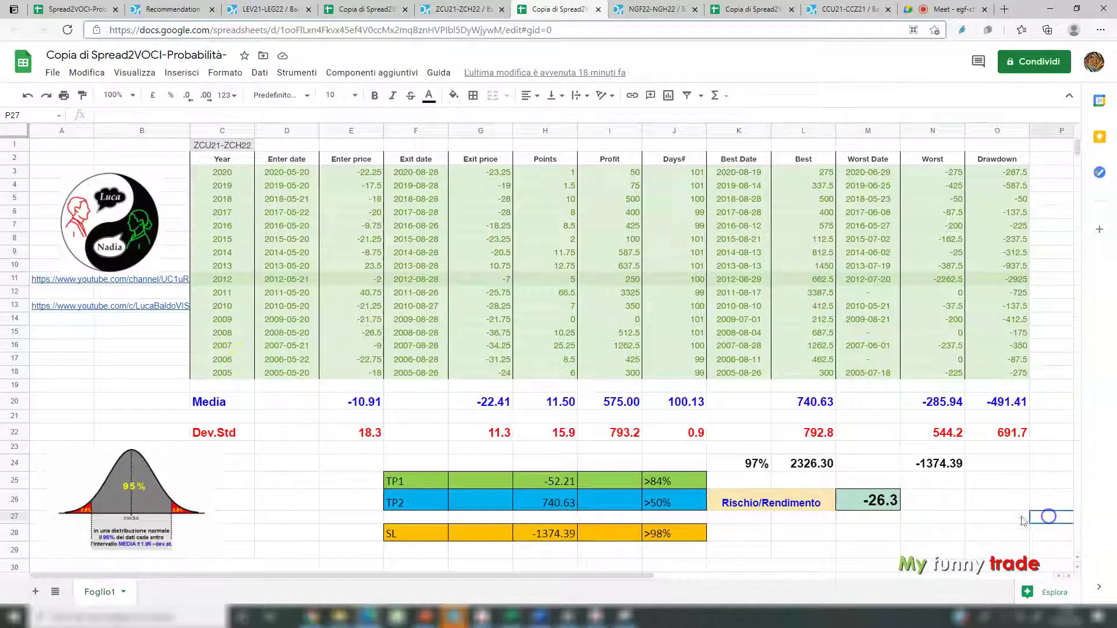
pyautogui.click(872, 508)
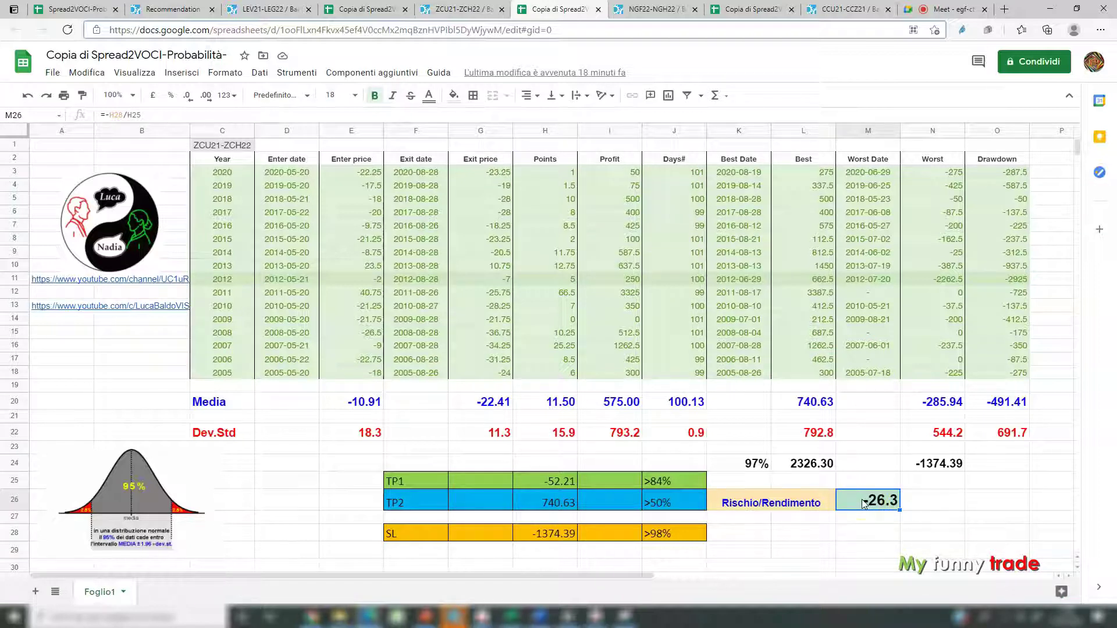
# - Examine the TP1 formula for ZCU21-ZCH22 and the outlying Best value of the 2011 trade
pyautogui.click(715, 542)
pyautogui.click(535, 483)
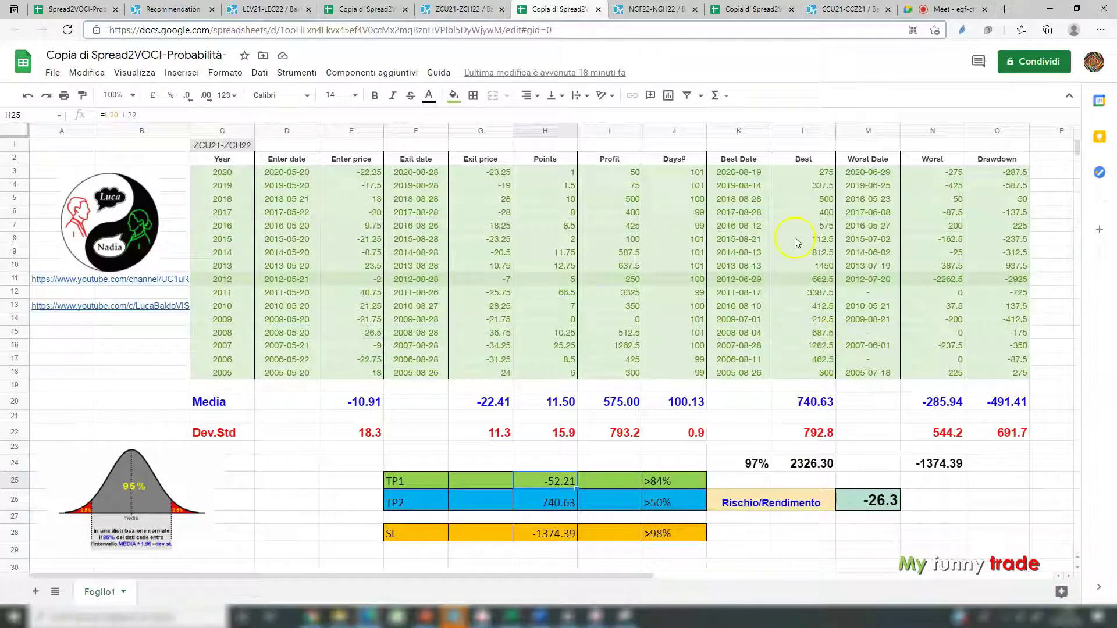
pyautogui.click(802, 292)
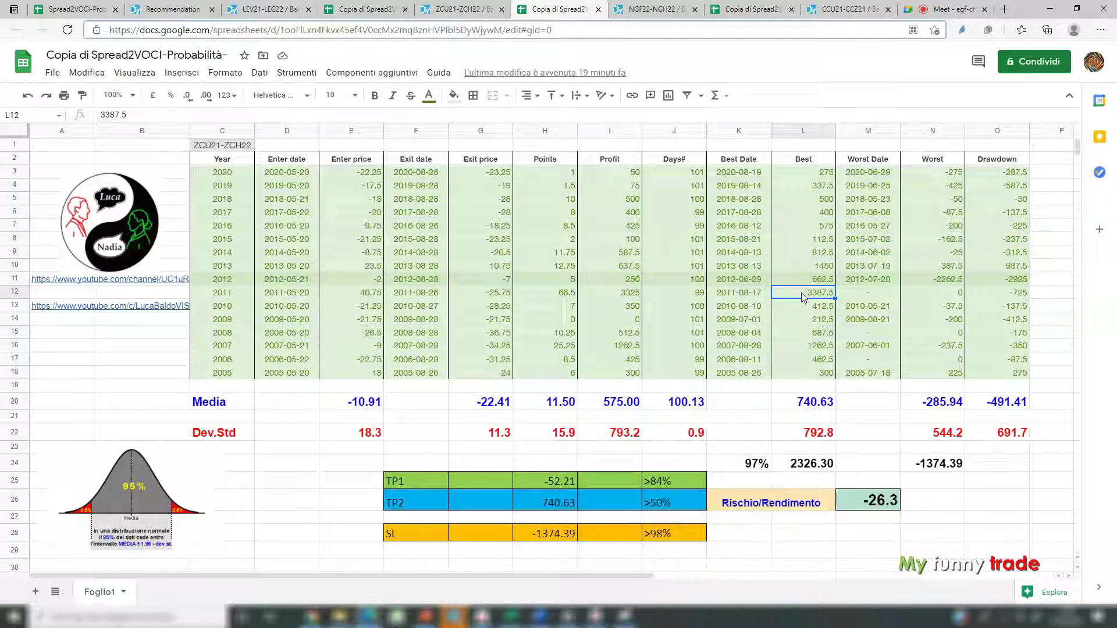
pyautogui.click(802, 298)
# - Widen the normal distribution image slightly beneath the data table
pyautogui.click(196, 485)
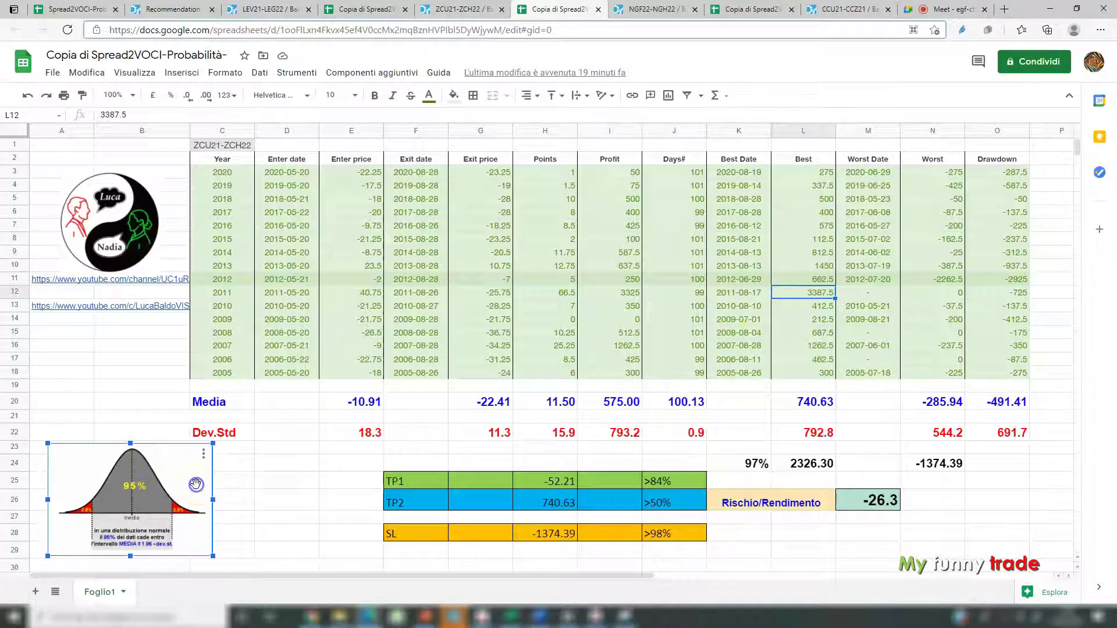
pyautogui.moveTo(213, 500); pyautogui.dragTo(234, 513)
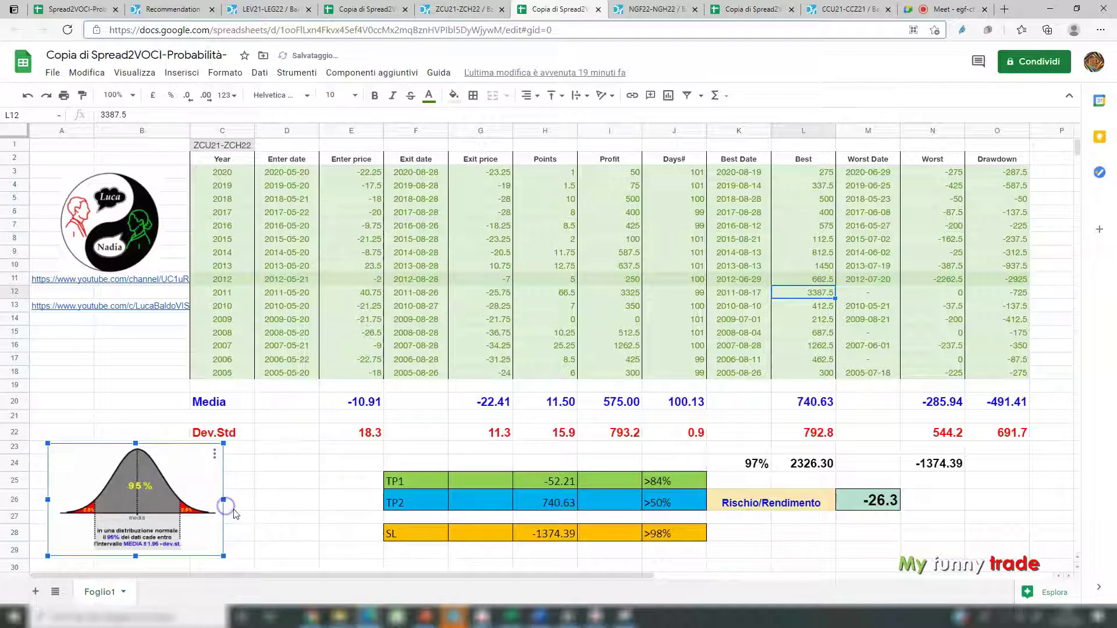
pyautogui.click(253, 508)
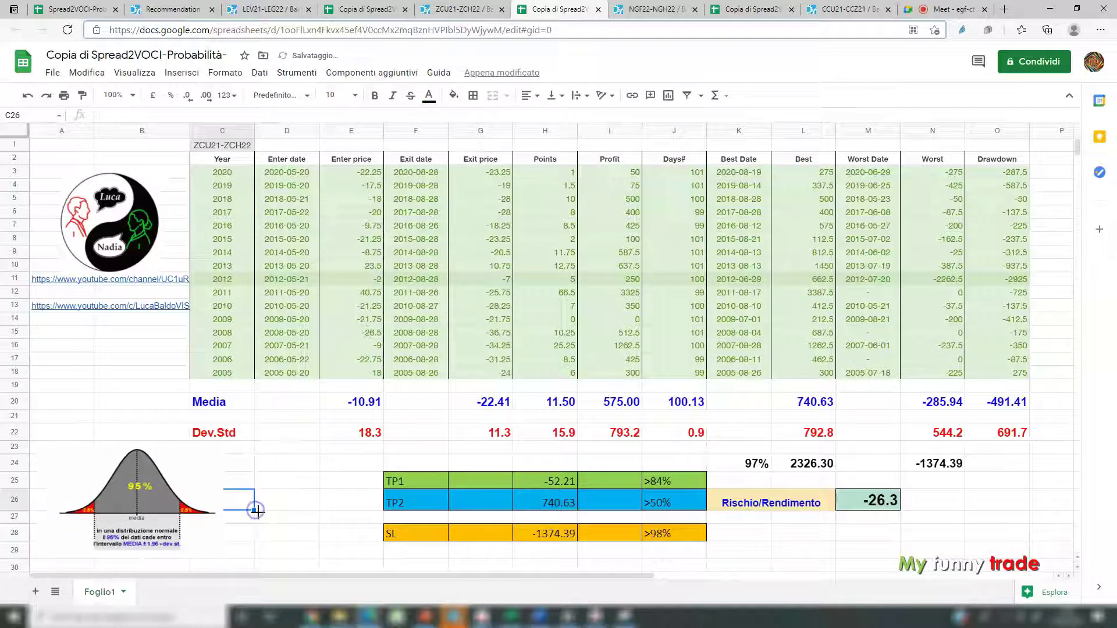
# - Set the Best value of the 2011 trade in cell L12 to 0
pyautogui.click(825, 294)
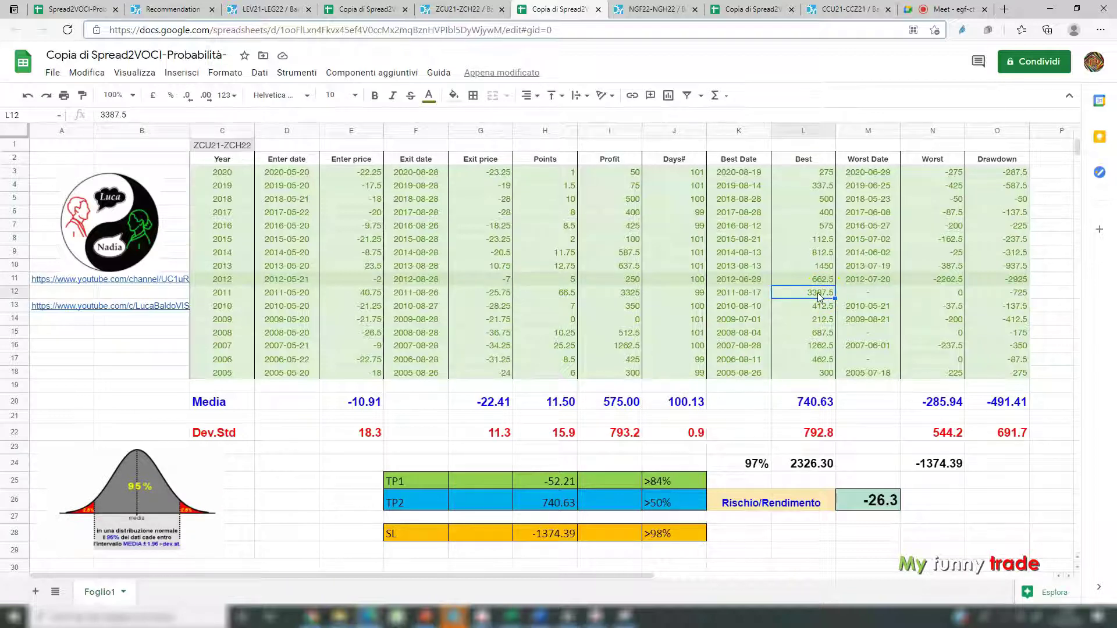
pyautogui.press('Delete')
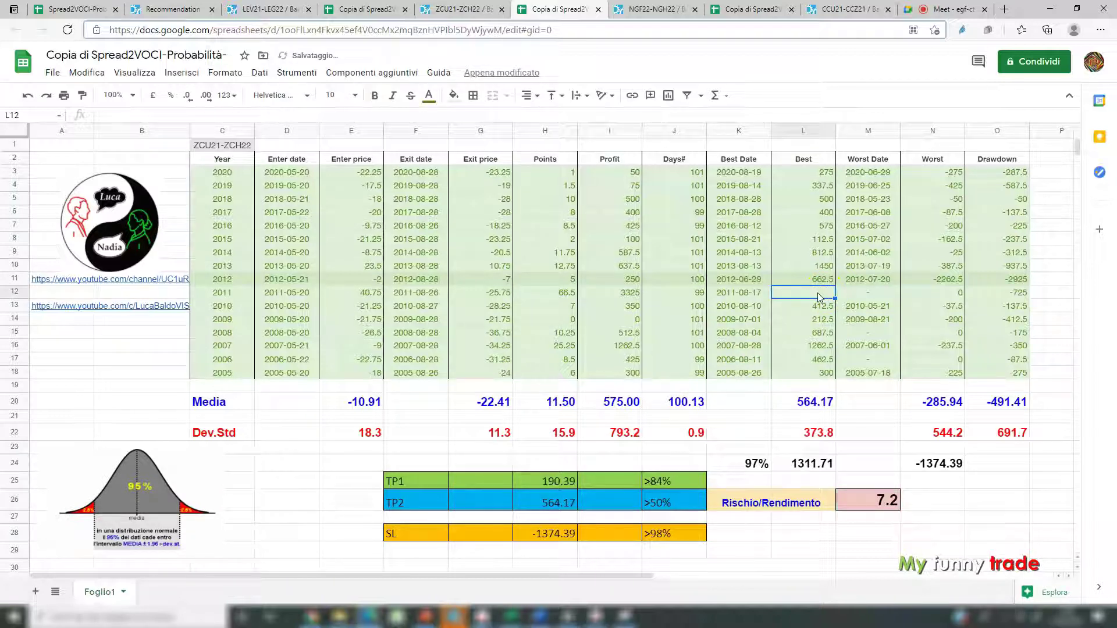
pyautogui.press('Return')
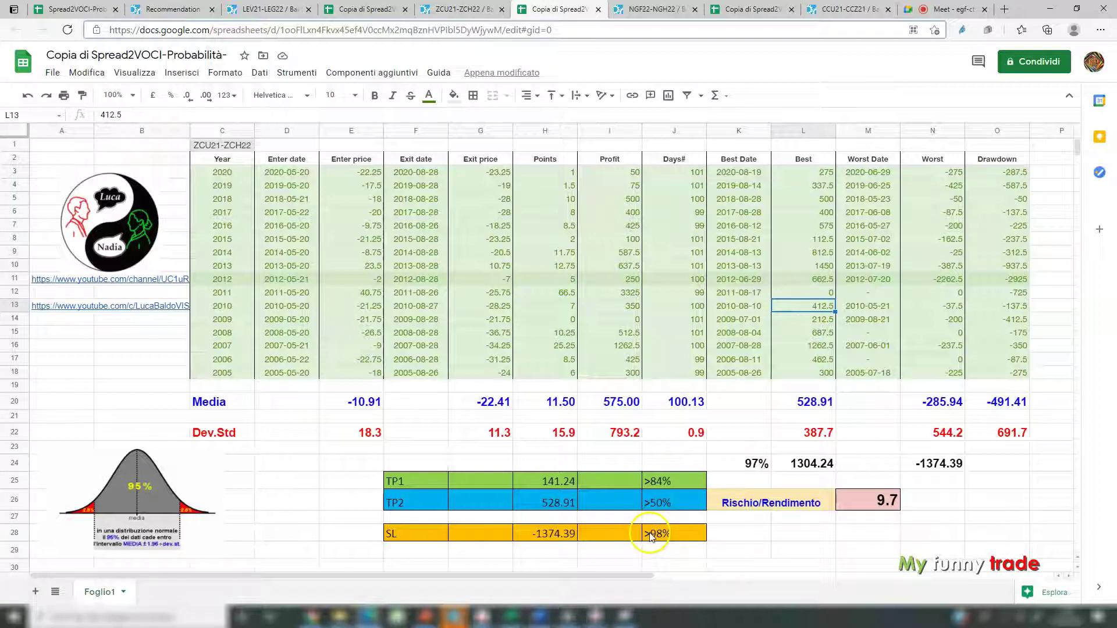
# - Compare the Rischio/Rendimento ratio of ZCU21-ZCH22 with the one in the LEV21-LEG22 spreadsheet
pyautogui.click(863, 503)
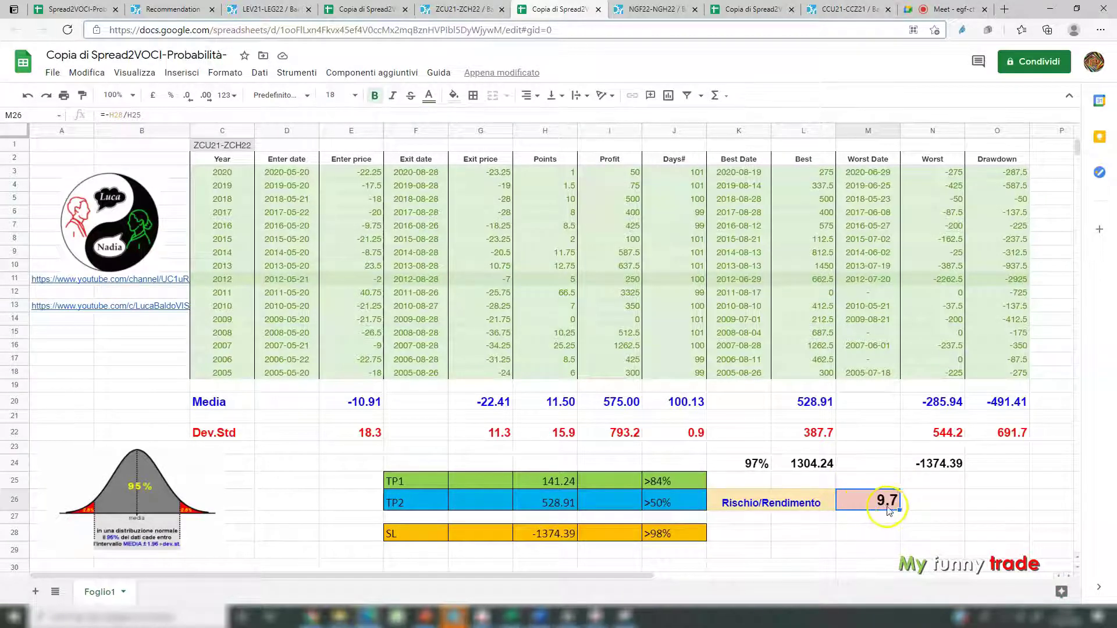
pyautogui.click(347, 12)
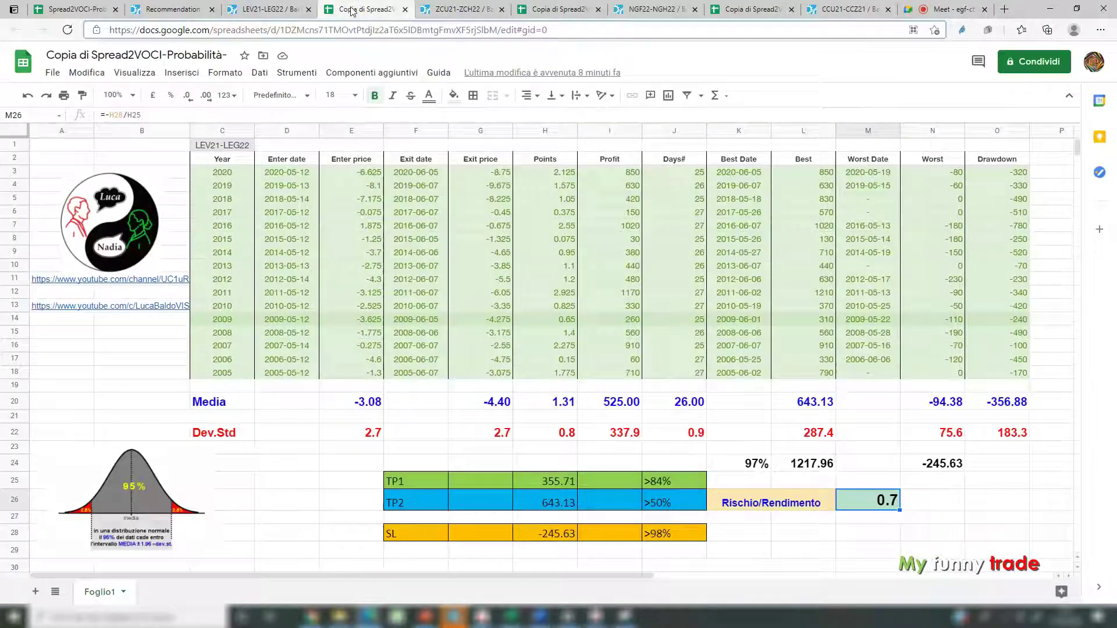
pyautogui.click(560, 13)
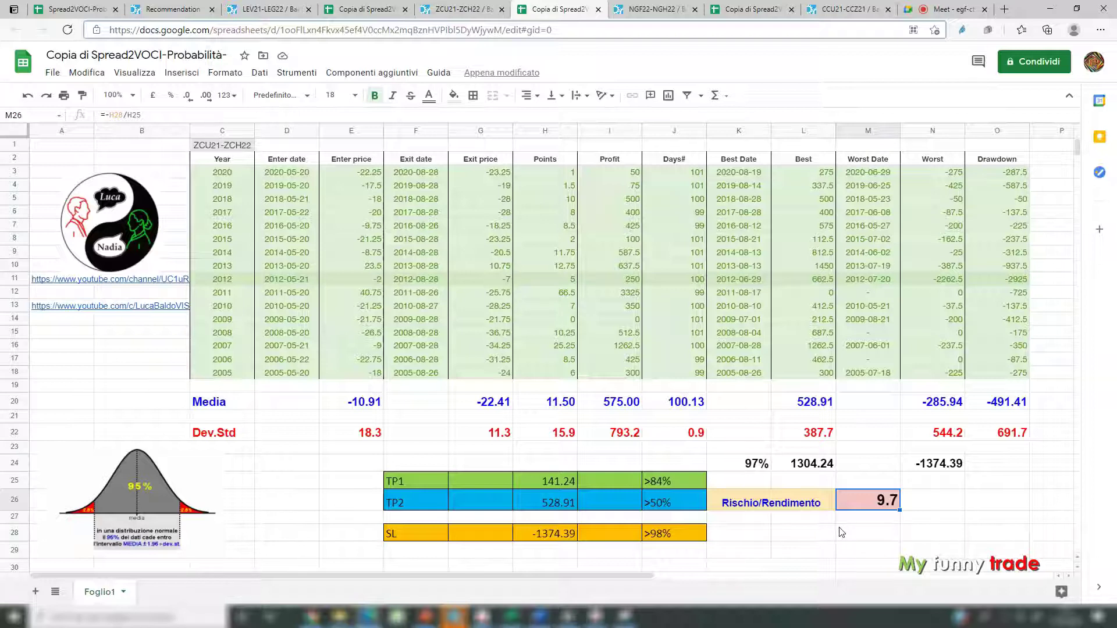
# - Examine the TP1 and SL values for ZCU21-ZCH22, the 2012 trade's Worst value and the average of the Worst column
pyautogui.click(526, 476)
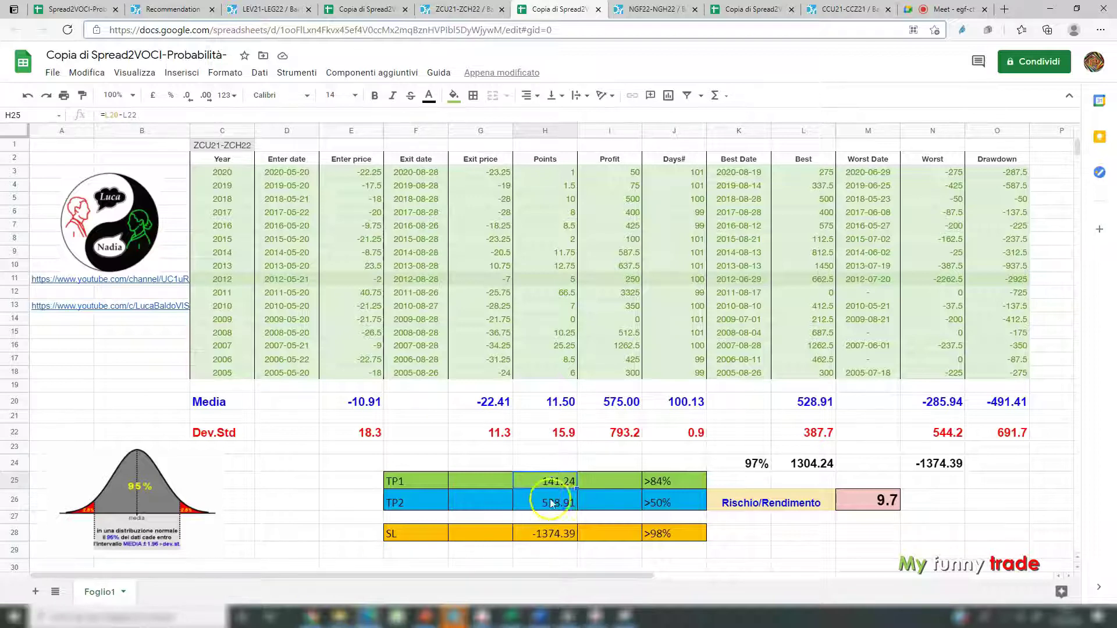
pyautogui.click(551, 539)
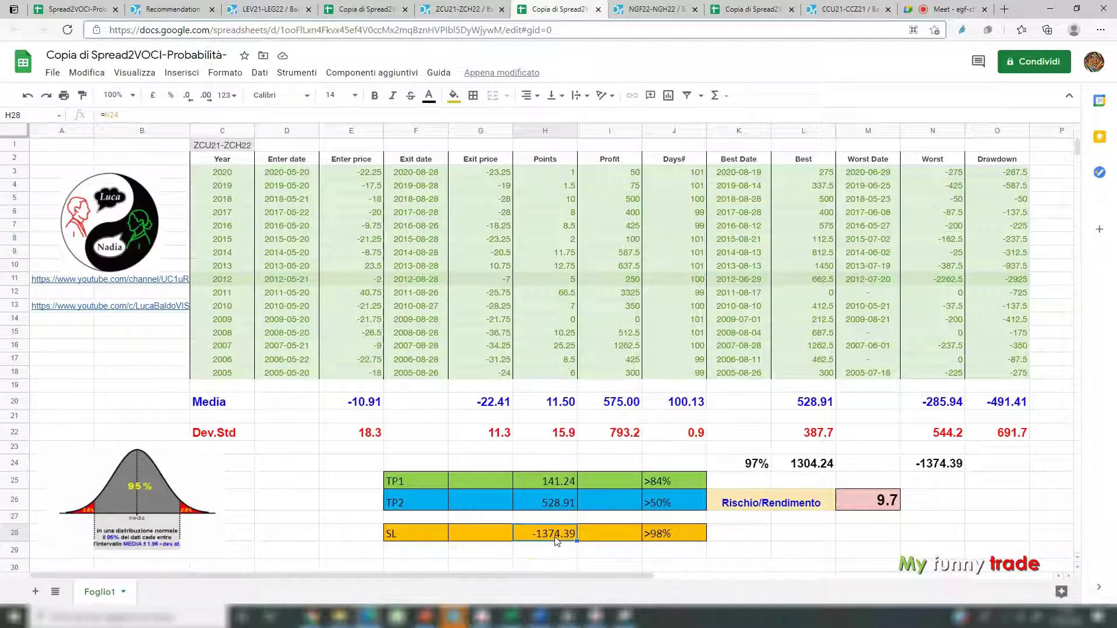
pyautogui.click(551, 536)
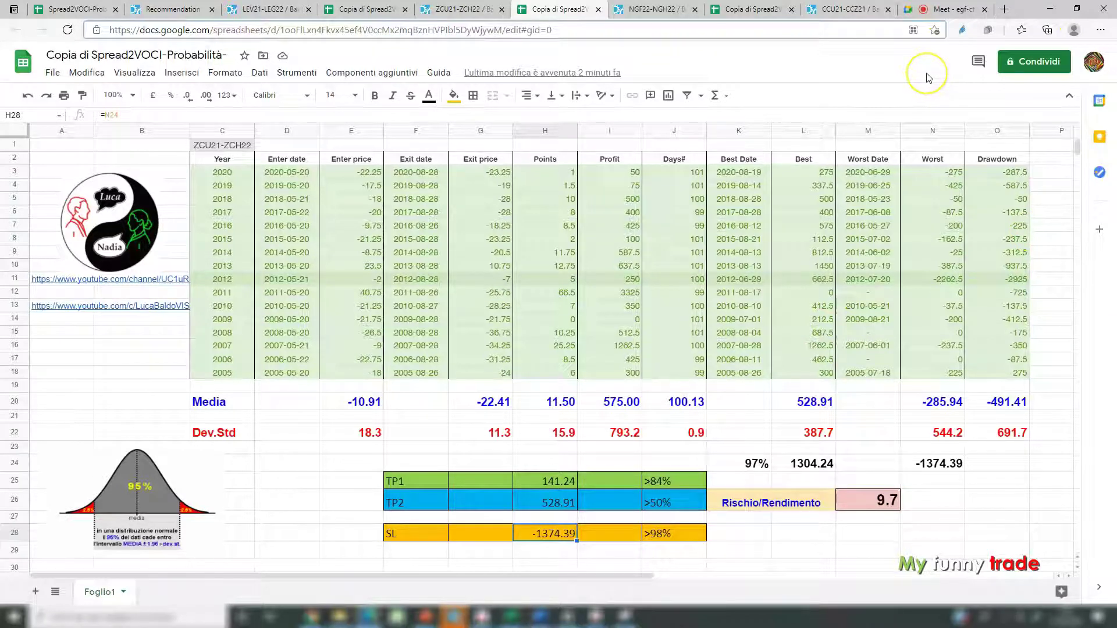
pyautogui.click(933, 281)
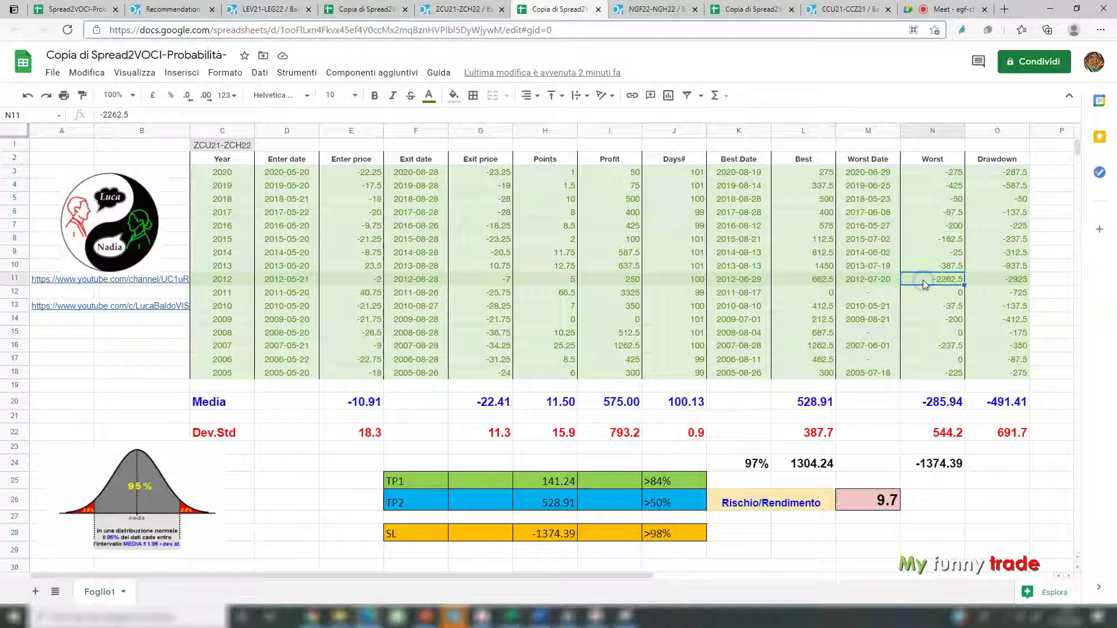
pyautogui.click(941, 409)
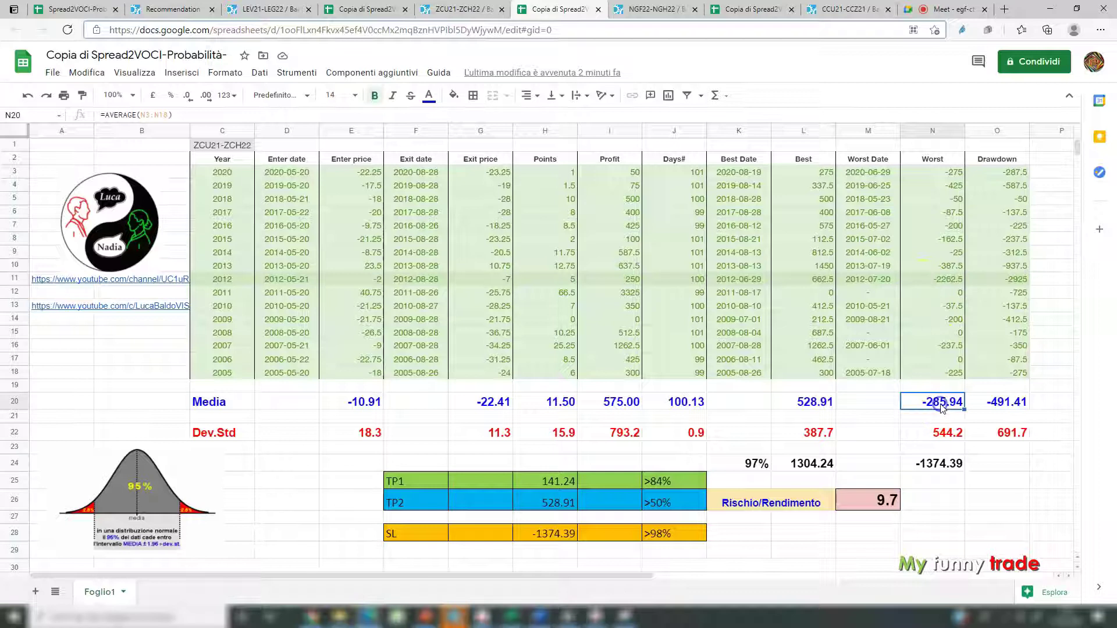
# - Set the Worst value of the 2012 trade in cell N11 to -285 and check that trade's Profit
pyautogui.click(930, 279)
pyautogui.press('Delete')
pyautogui.write('-285')
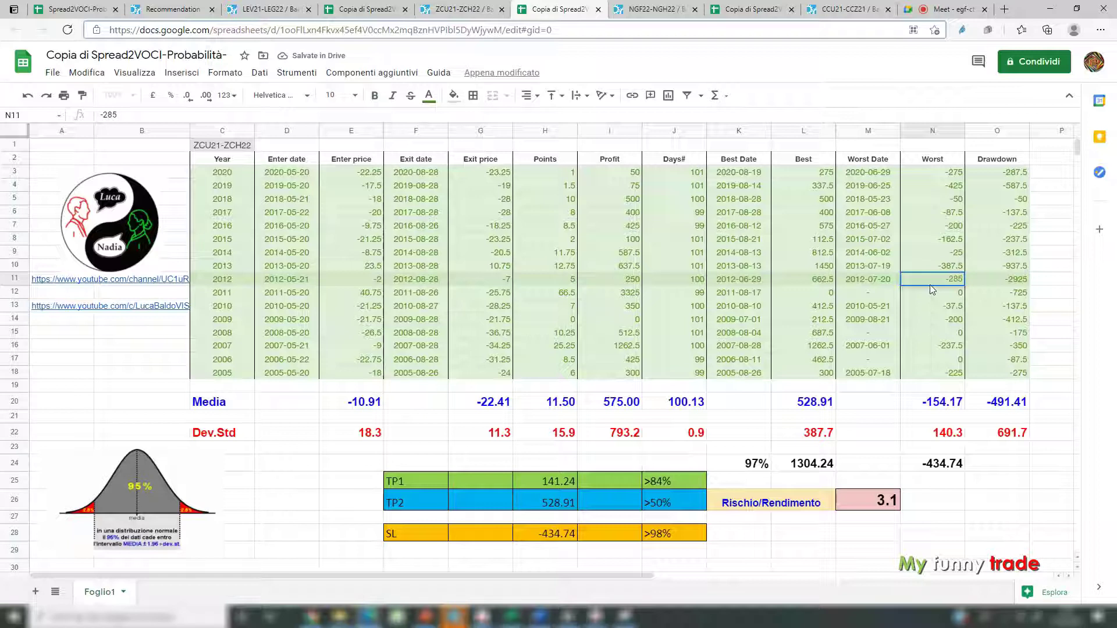
pyautogui.press('Return')
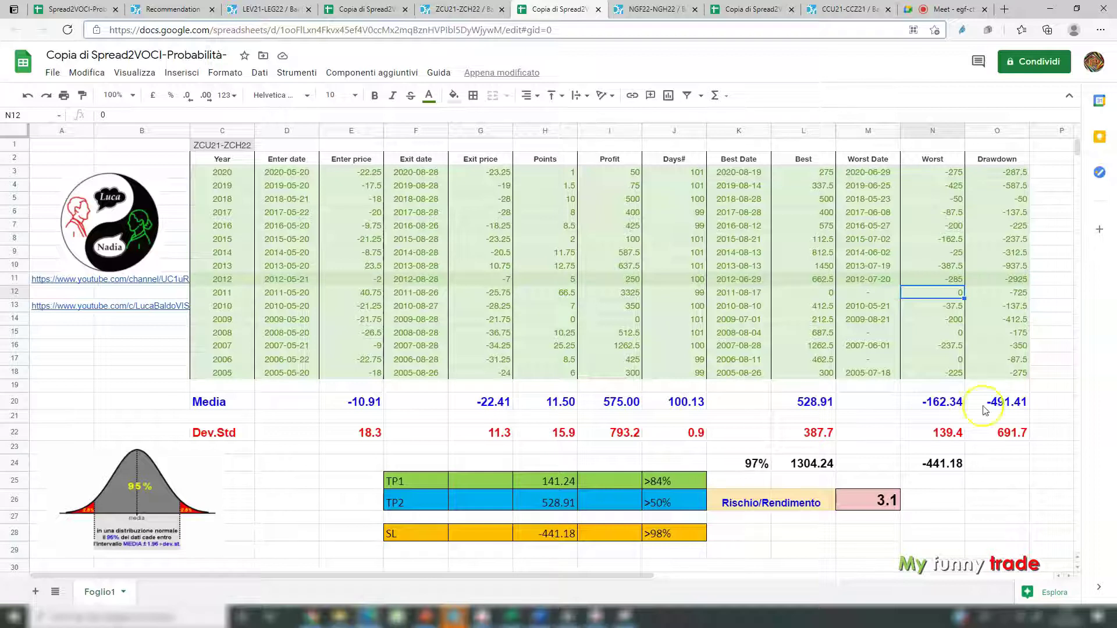
pyautogui.click(931, 282)
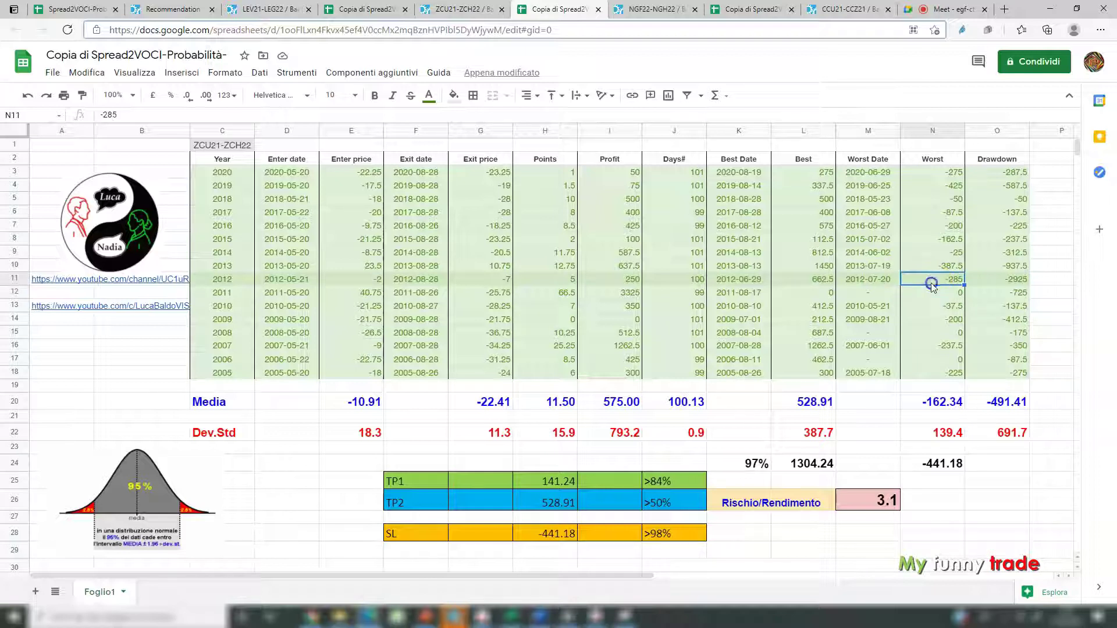
pyautogui.click(616, 281)
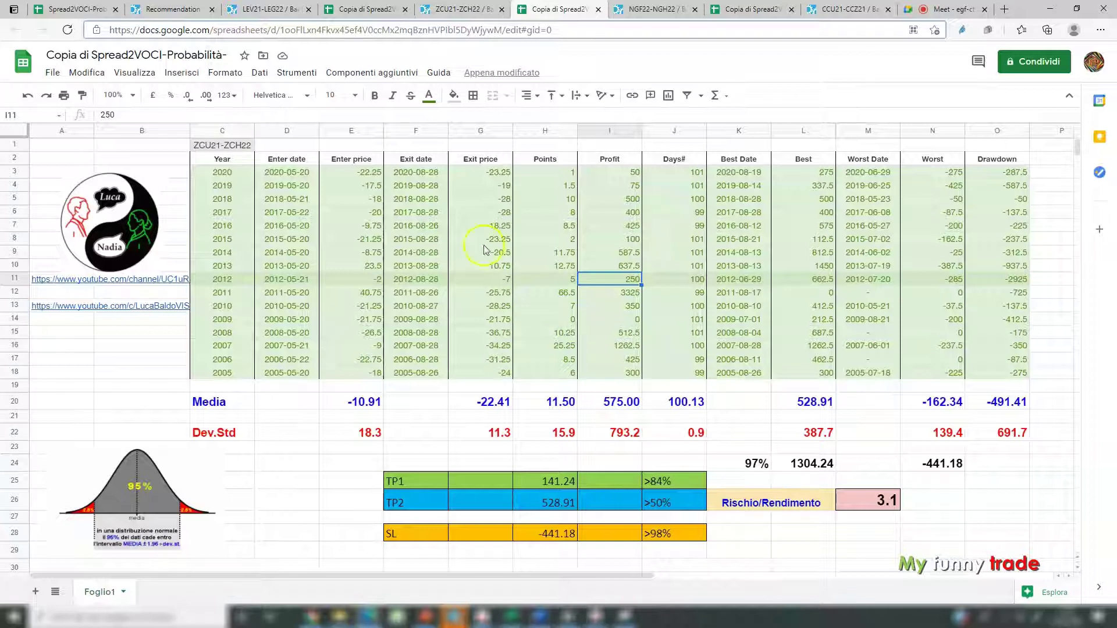
# - View the NGF22-NGH22 backtest page on SeasonAlgo and open that spread's probability spreadsheet
pyautogui.click(655, 10)
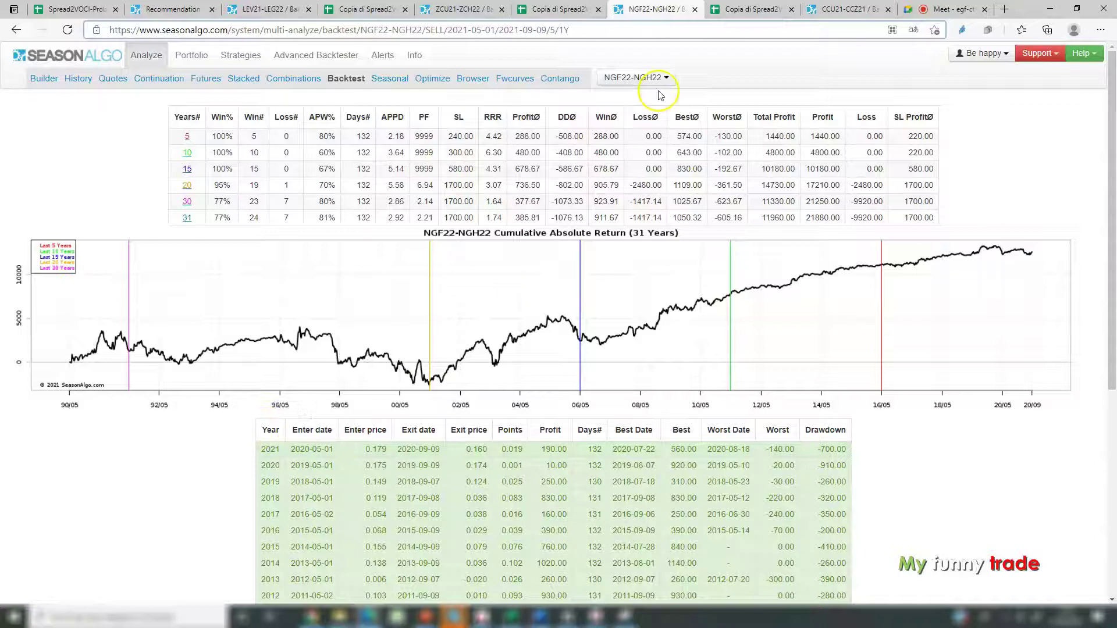
pyautogui.click(752, 11)
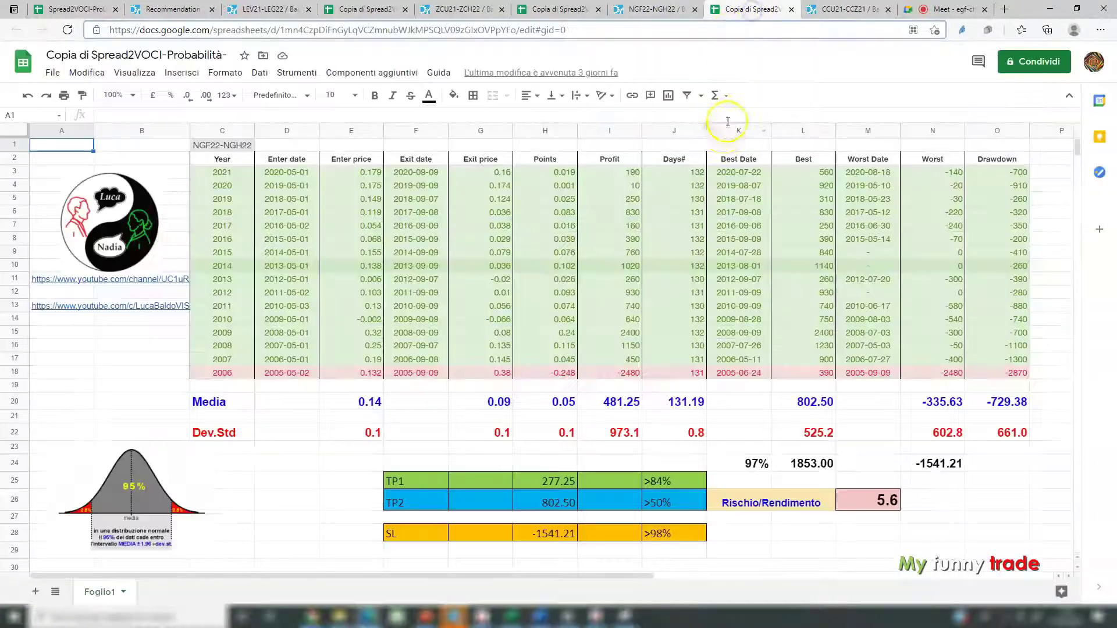